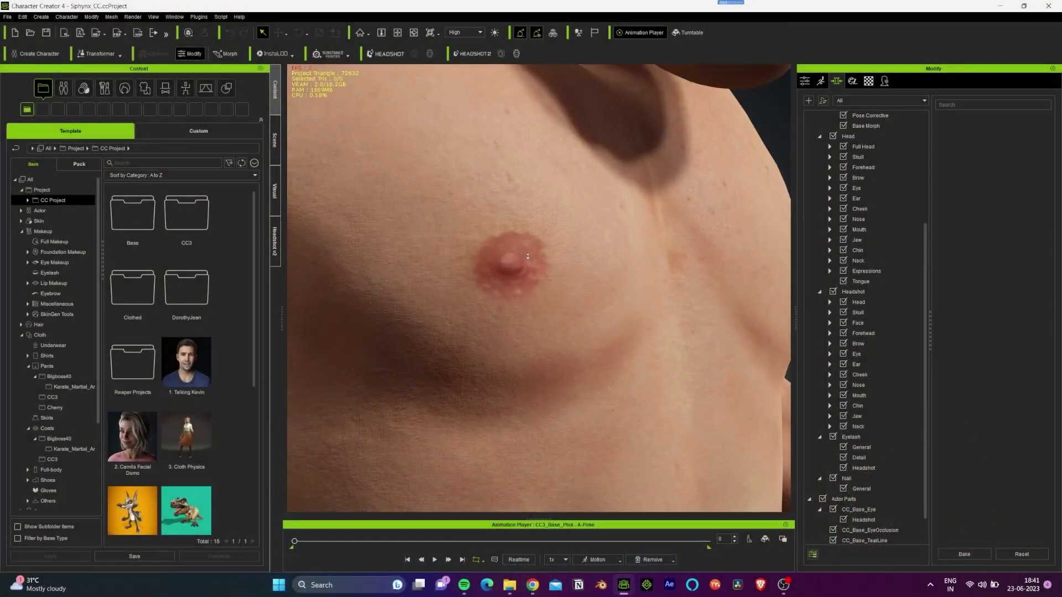
Orbit the view to inspect the Sphynx cat head and upper torso from several angles.
middle_drag(527, 257, 671, 368)
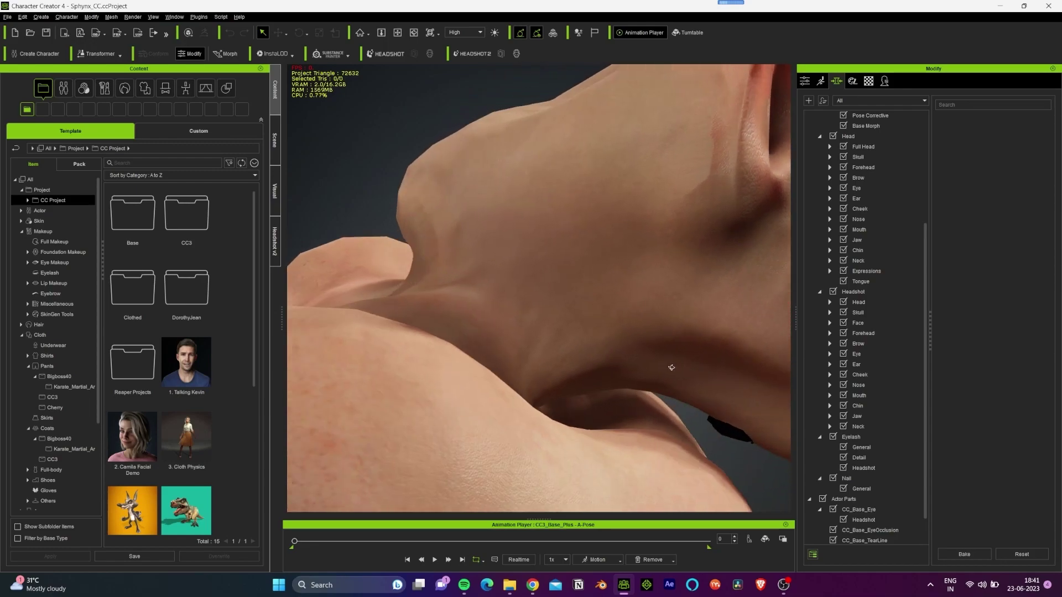
scroll(671, 368, down, 5)
middle_drag(539, 332, 464, 332)
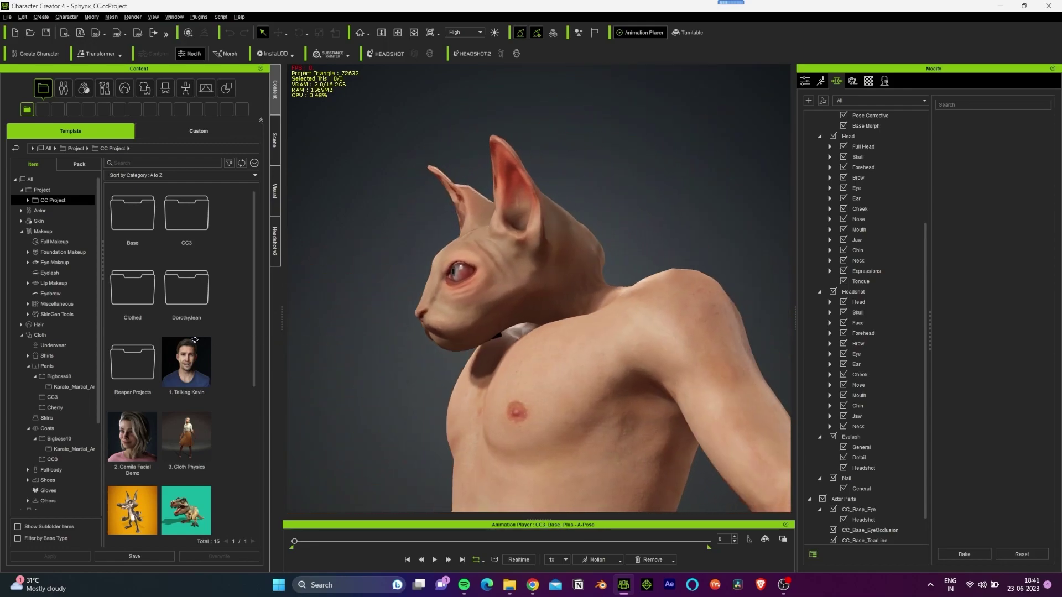
mouse_move(431, 332)
alt+mouse_down()
mouse_move(614, 343)
mouse_move(635, 374)
mouse_move(534, 374)
mouse_move(456, 158)
alt+mouse_up()
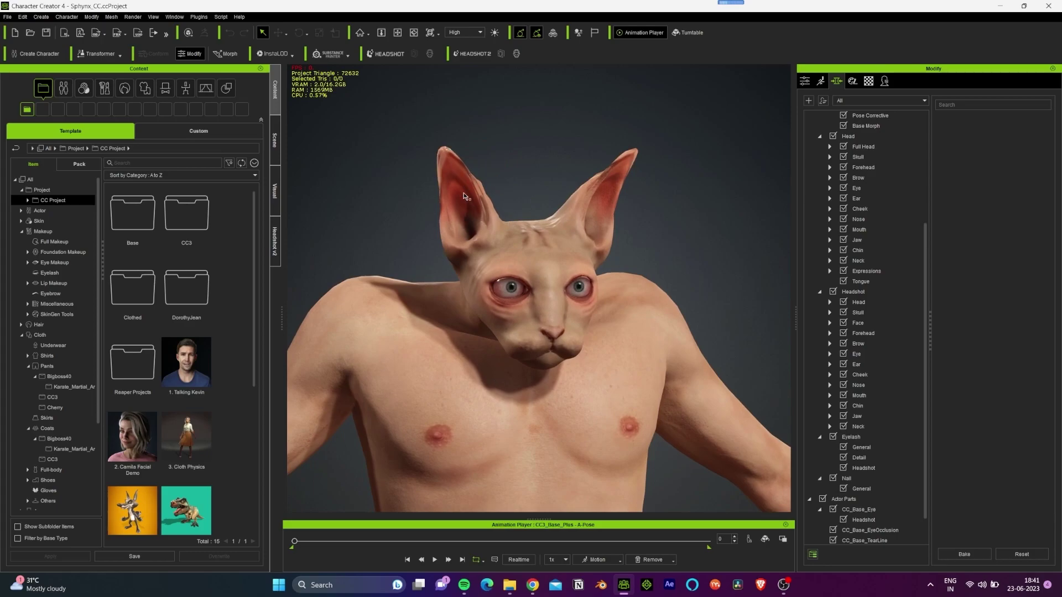
alt+drag(464, 196, 556, 307)
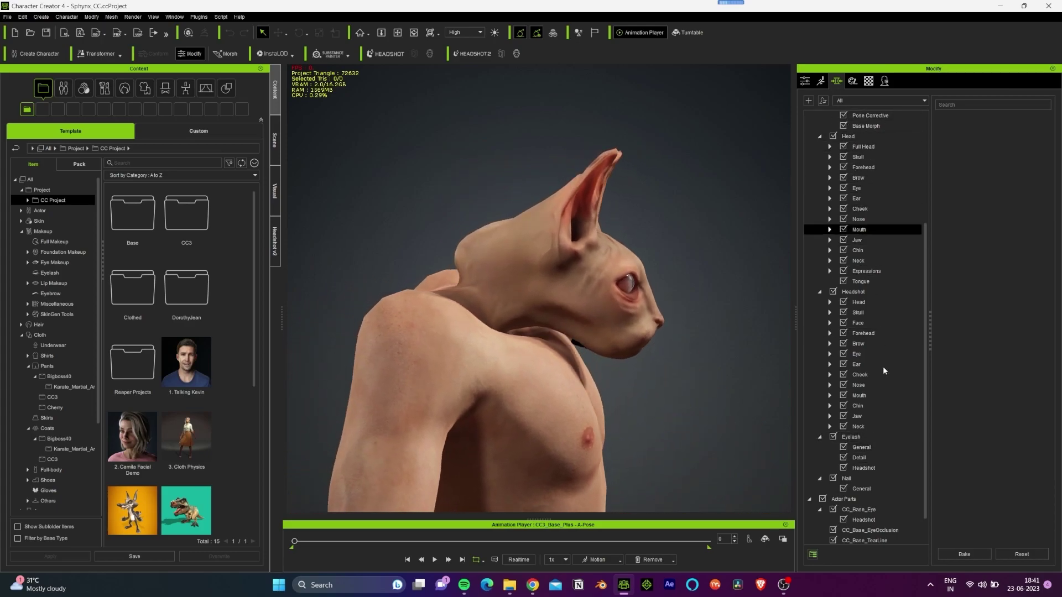
Select the Neck morph and lengthen the neck with Neck Height 400.
click(868, 425)
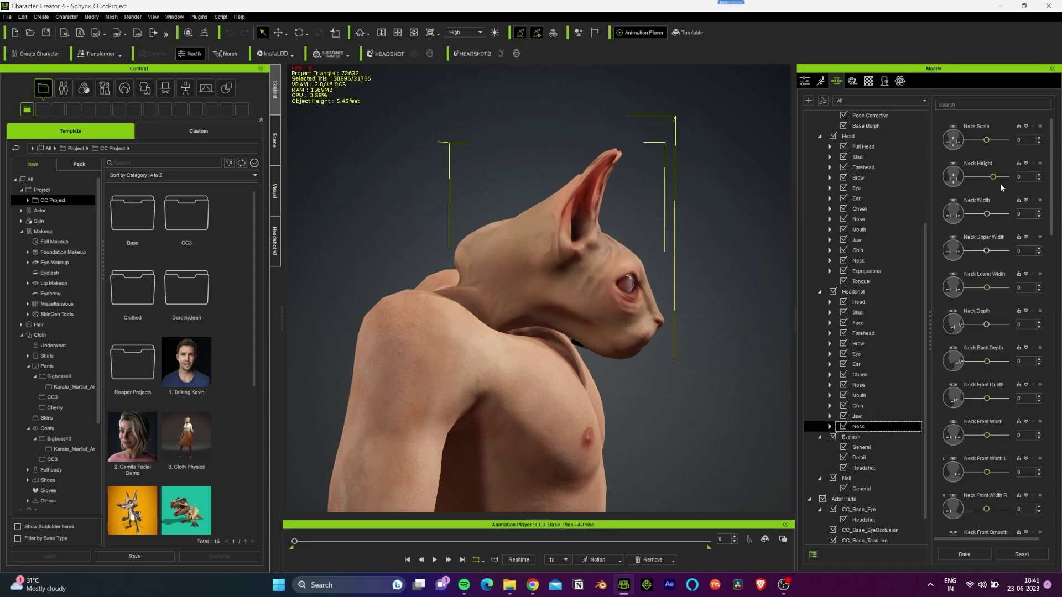
drag(992, 176, 1031, 177)
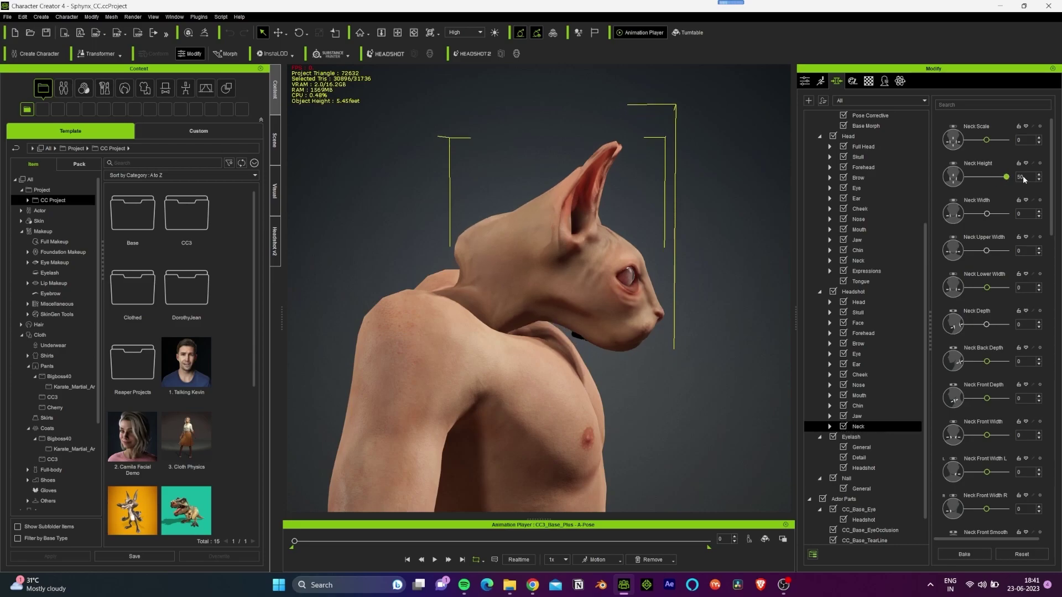
text(00)
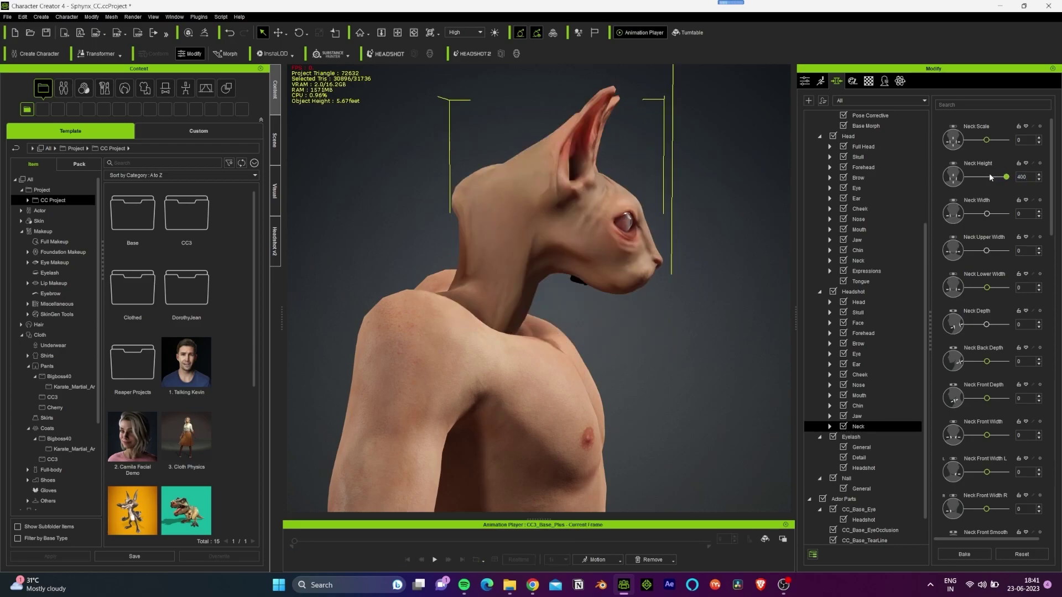
mouse_move(673, 305)
mouse_down()
mouse_move(581, 305)
mouse_move(680, 306)
mouse_up()
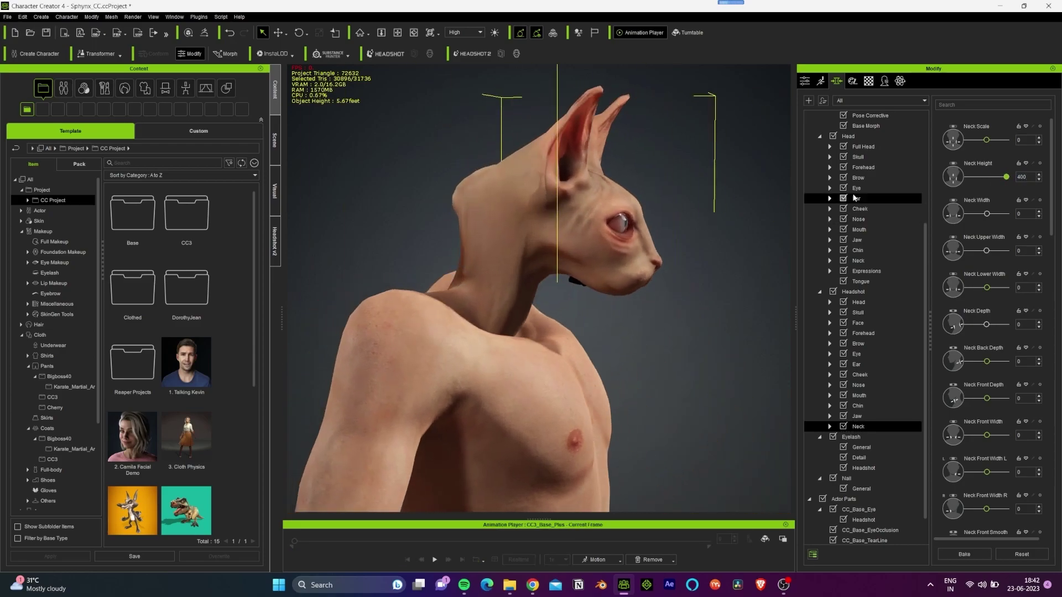
Select the Head morph, set Head Scale to 300, and orbit to check the head.
click(860, 302)
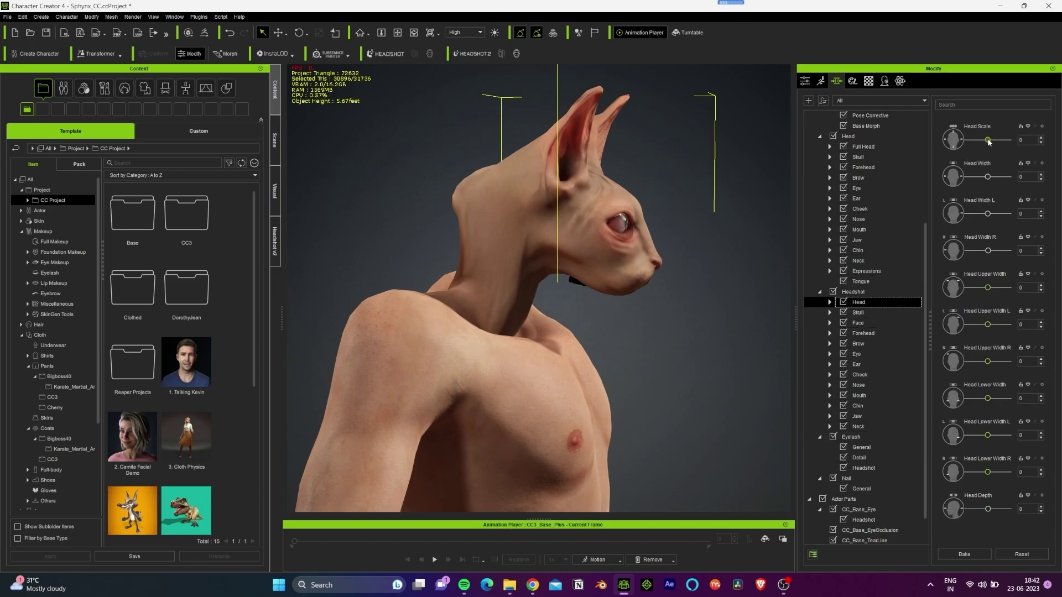
drag(988, 141, 1009, 140)
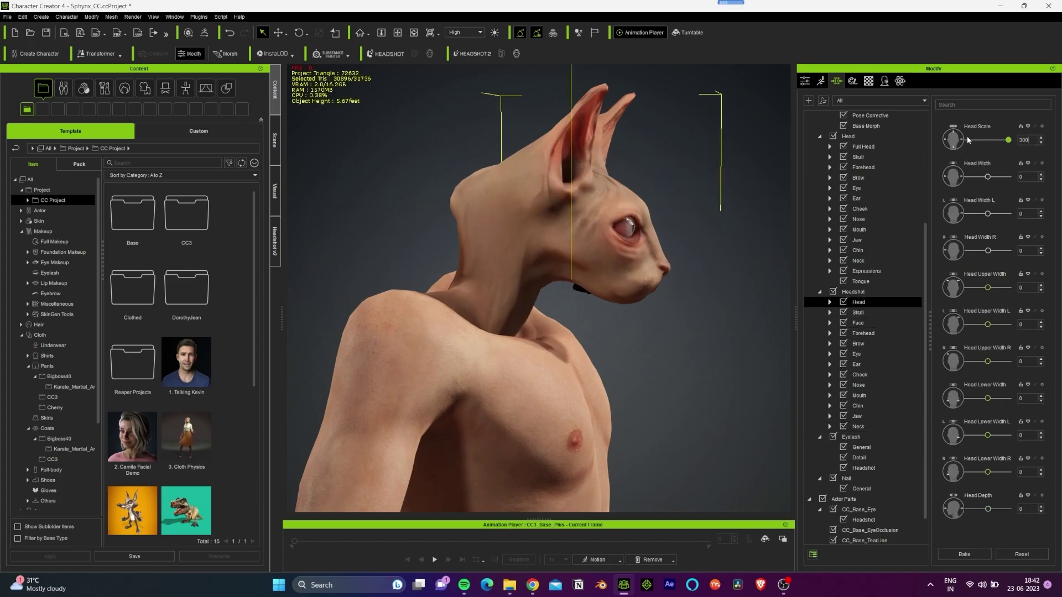
scroll(581, 316, down, 3)
scroll(581, 316, up, 4)
drag(630, 323, 502, 340)
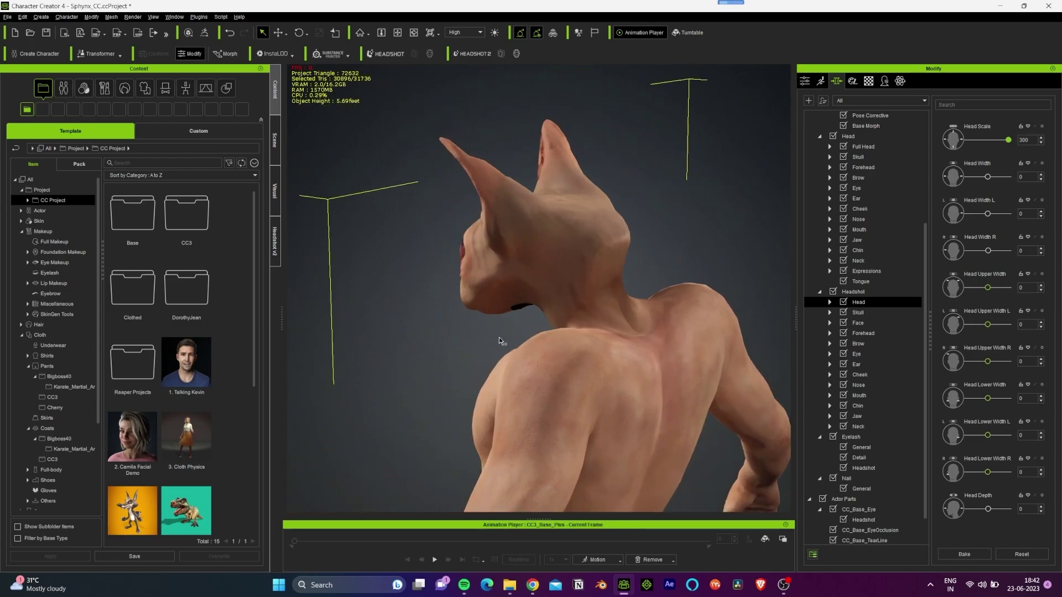
mouse_move(523, 373)
mouse_down()
mouse_move(326, 278)
mouse_move(582, 266)
mouse_up()
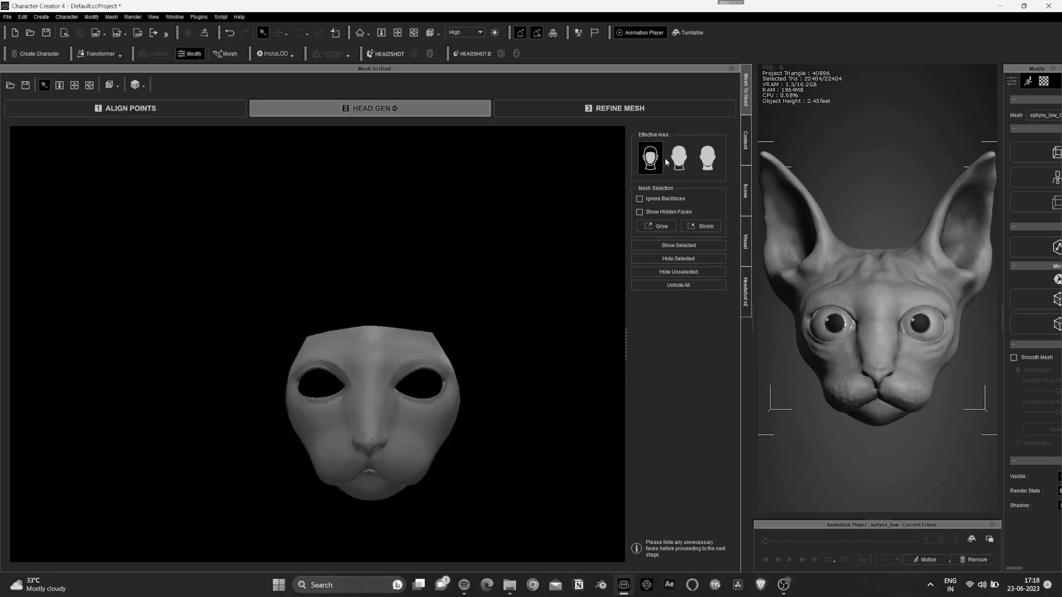
Set Head Gen's Effective Area to full head with ears, tilt the mesh, and show Attribute settings.
click(679, 158)
click(639, 199)
drag(373, 348, 442, 382)
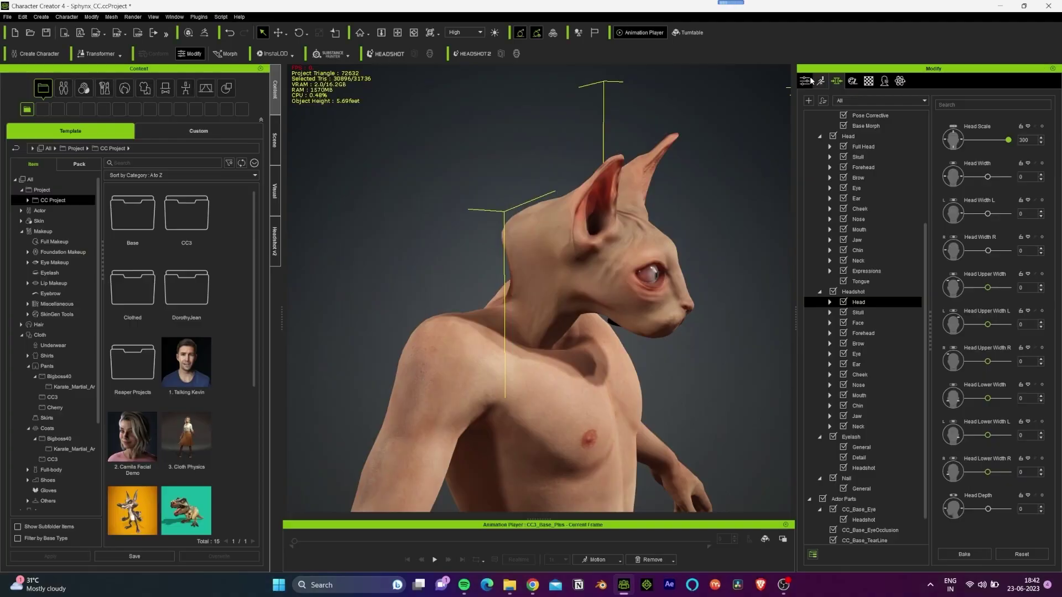
click(806, 81)
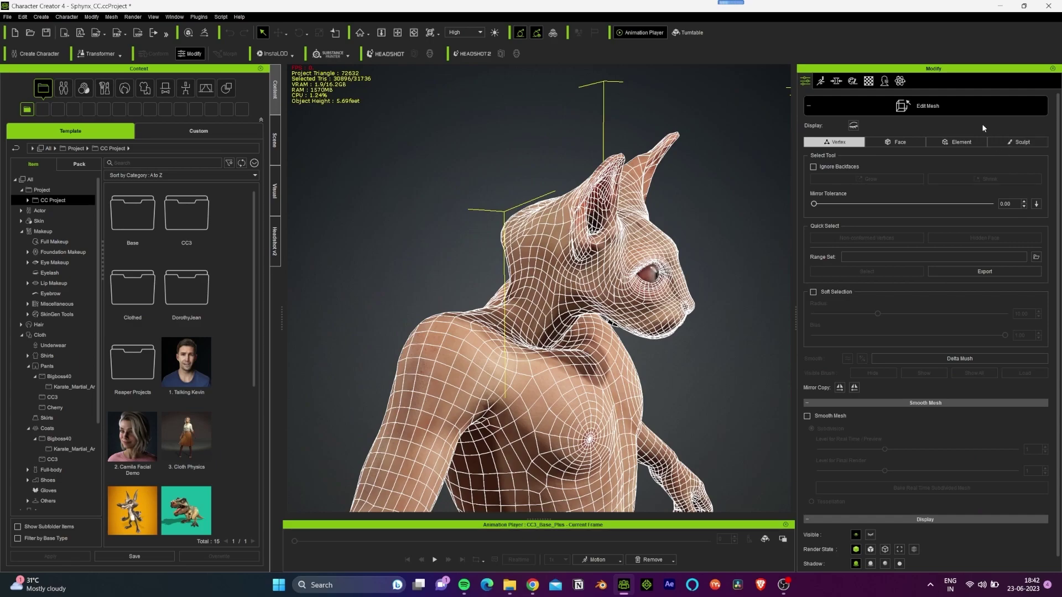
Switch mesh editing to Sculpt with brush Radius 41 and zoom in on the neck.
click(1021, 141)
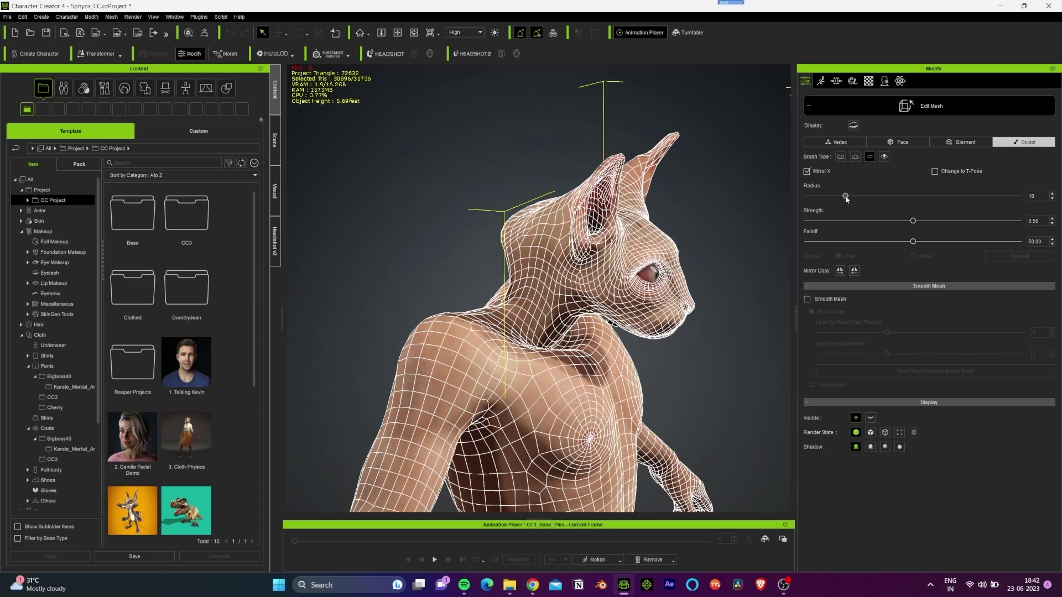
drag(848, 198, 894, 198)
scroll(514, 282, up, 5)
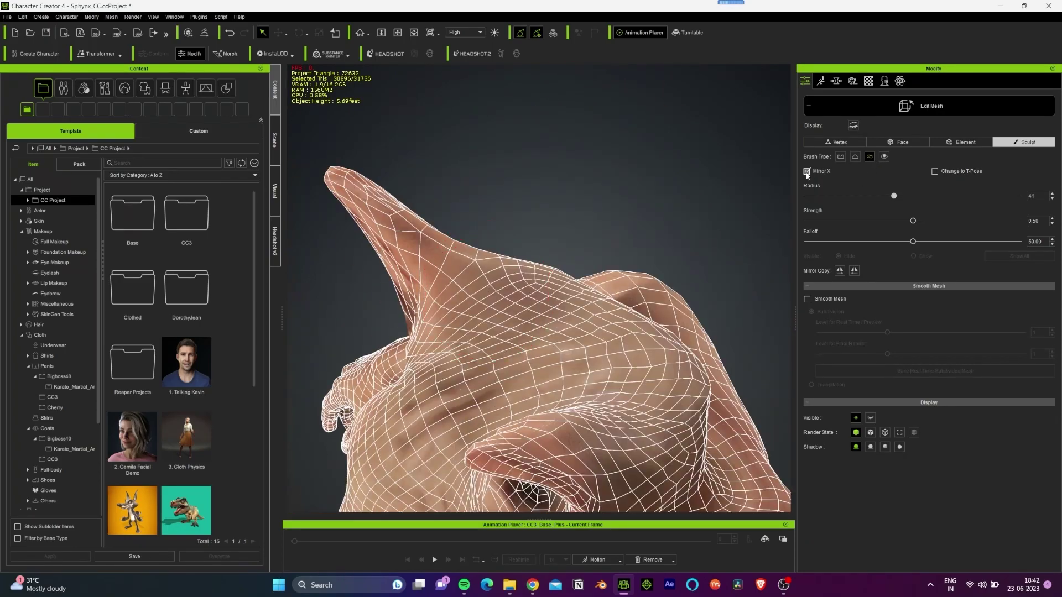
mouse_move(514, 282)
right_down()
mouse_move(662, 344)
mouse_move(522, 301)
right_up()
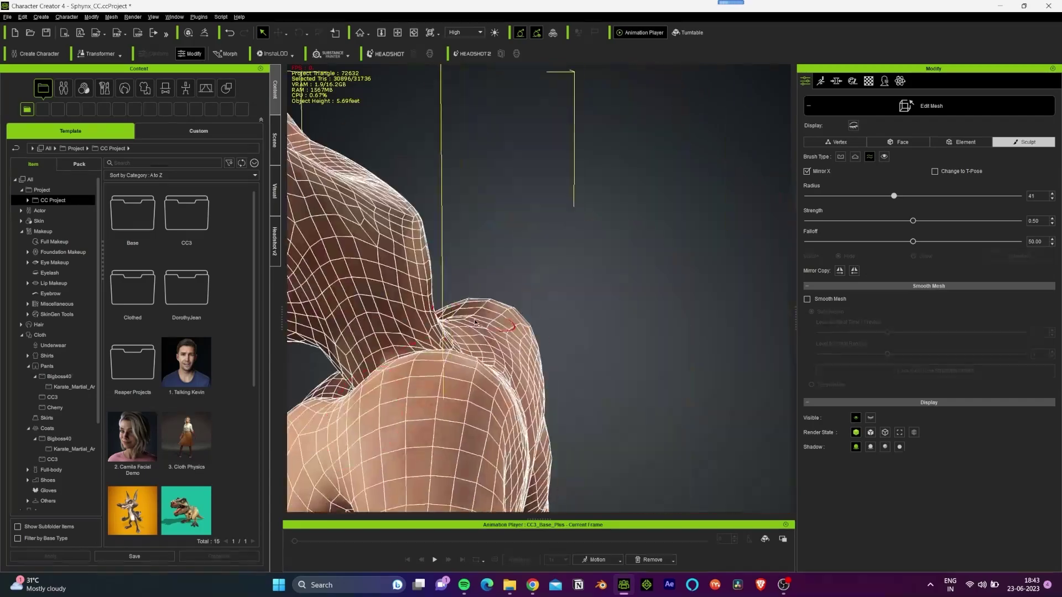
Brush-smooth the neck surface and the crease where the neck meets the shoulders.
mouse_move(521, 301)
mouse_down()
mouse_move(539, 273)
mouse_move(531, 249)
mouse_up()
mouse_move(531, 249)
right_down()
mouse_move(581, 316)
mouse_move(488, 438)
mouse_move(539, 282)
mouse_move(514, 299)
mouse_move(415, 316)
mouse_move(469, 282)
right_up()
scroll(468, 282, up, 4)
drag(498, 274, 539, 298)
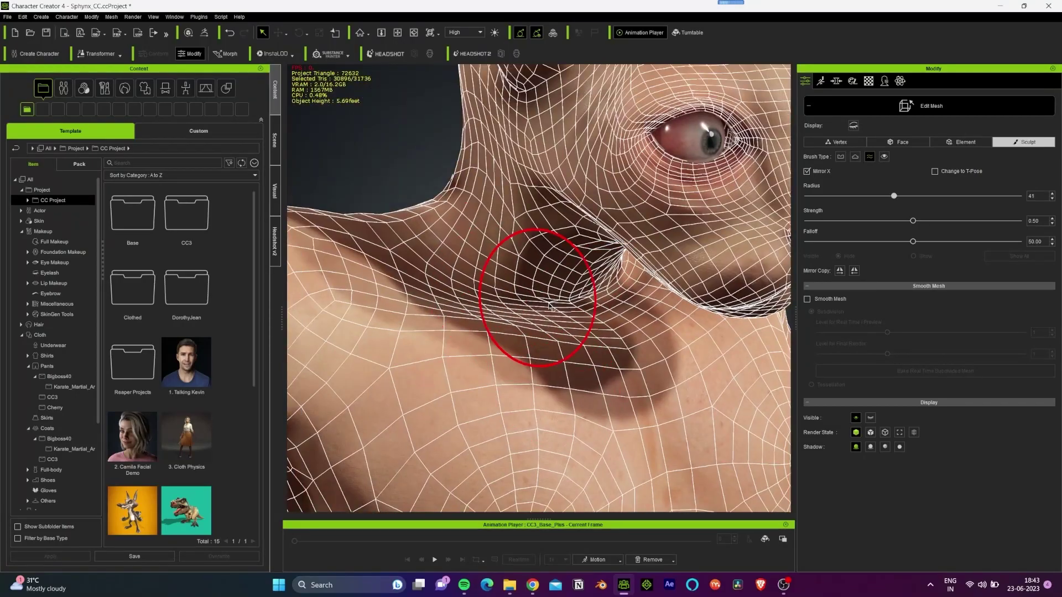
mouse_move(539, 299)
right_down()
mouse_move(639, 299)
mouse_move(631, 241)
mouse_move(415, 315)
right_up()
drag(415, 315, 465, 331)
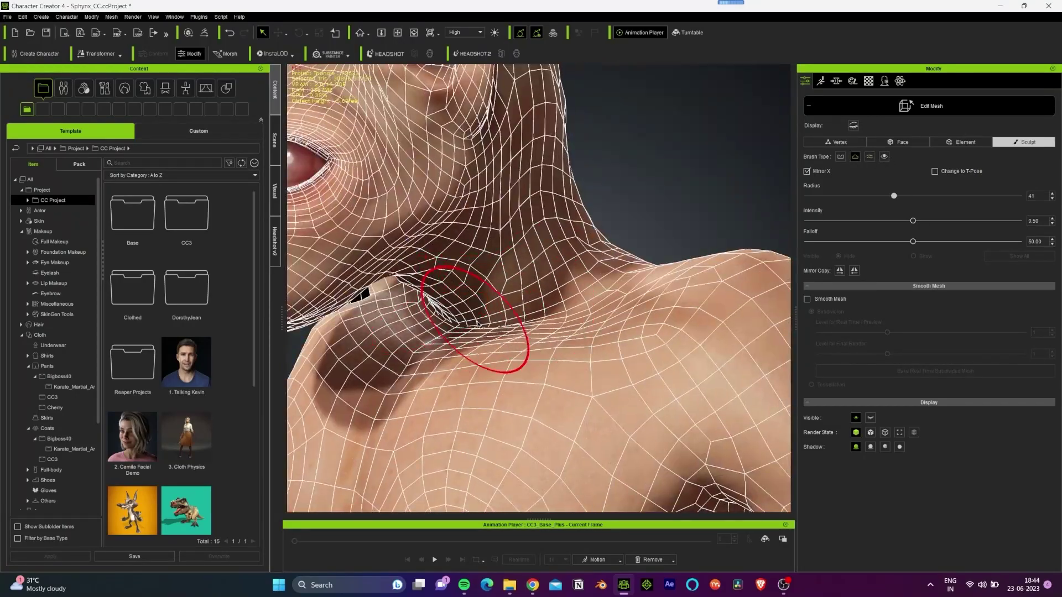
right_drag(464, 332, 440, 314)
drag(437, 314, 465, 298)
mouse_move(464, 299)
right_down()
mouse_move(614, 283)
mouse_move(458, 284)
right_up()
Leave sculpting and set the Neck morph to Width 51 and Depth 100.
key(Escape)
scroll(579, 363, down, 5)
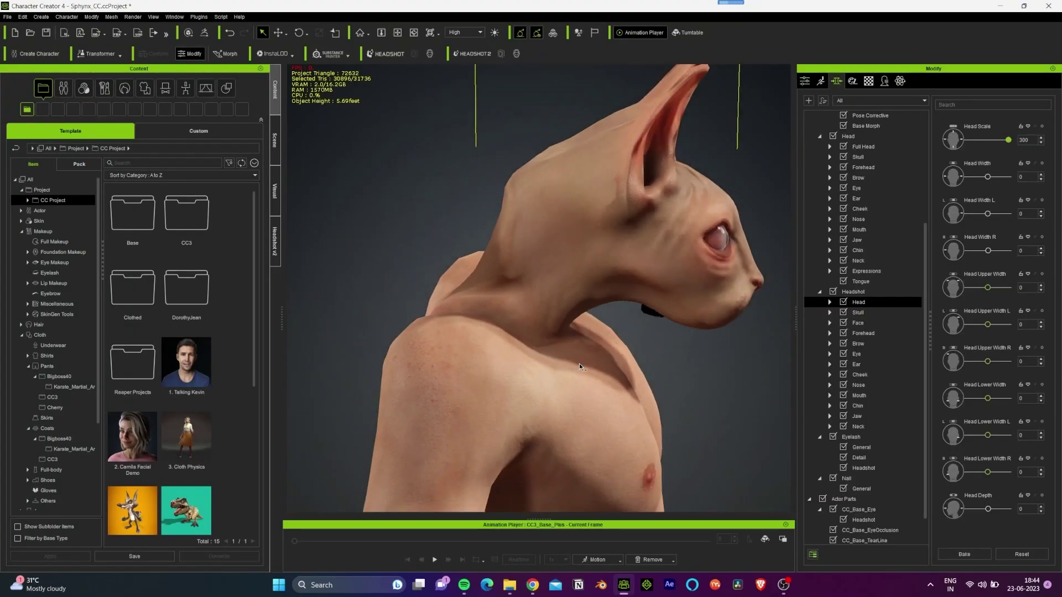
mouse_move(579, 363)
right_down()
mouse_move(615, 380)
mouse_move(514, 365)
right_up()
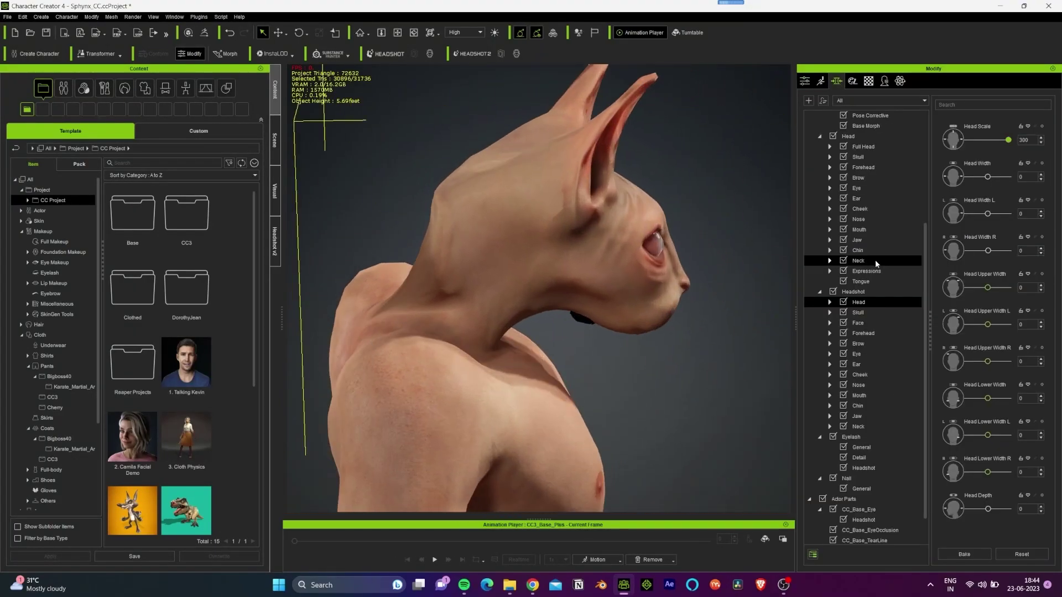
click(858, 426)
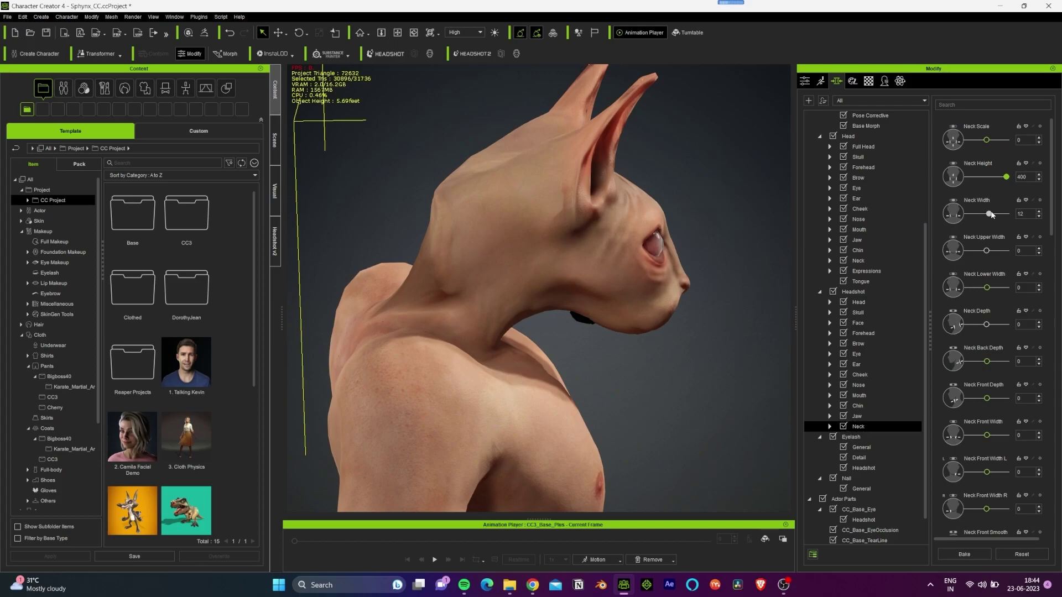
drag(999, 214, 995, 214)
key(f)
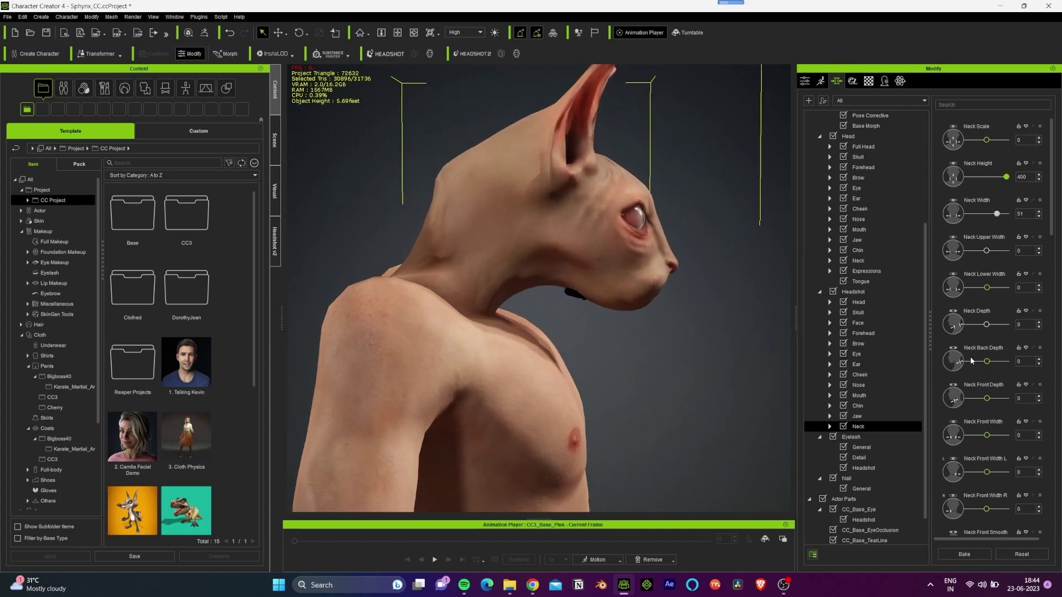
drag(989, 324, 1012, 325)
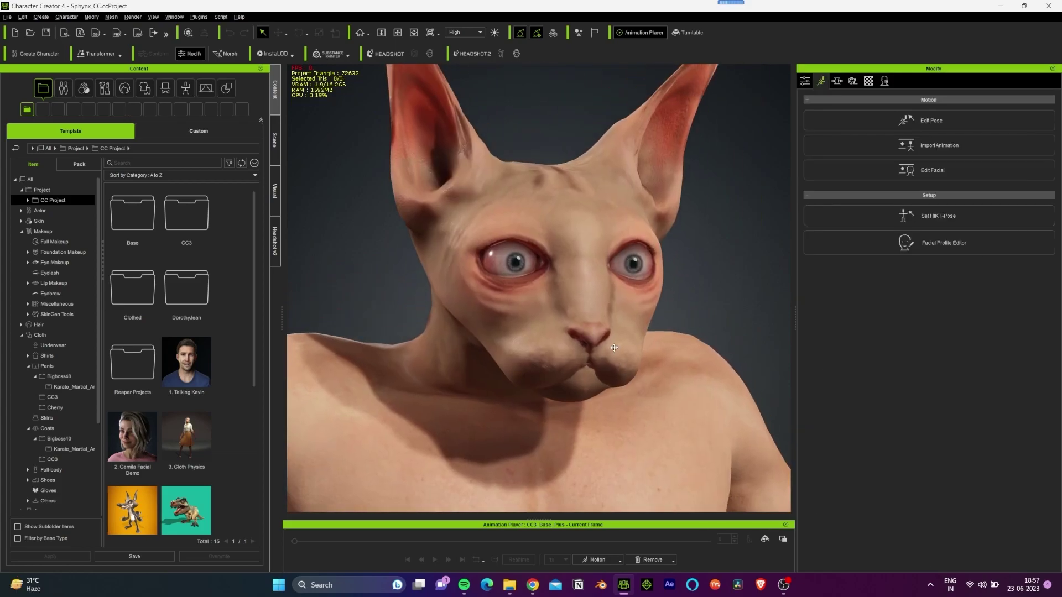
Apply the wide open-mouth D5_Happy expression after trying C1 and C9 Happy.
alt+drag(613, 348, 563, 336)
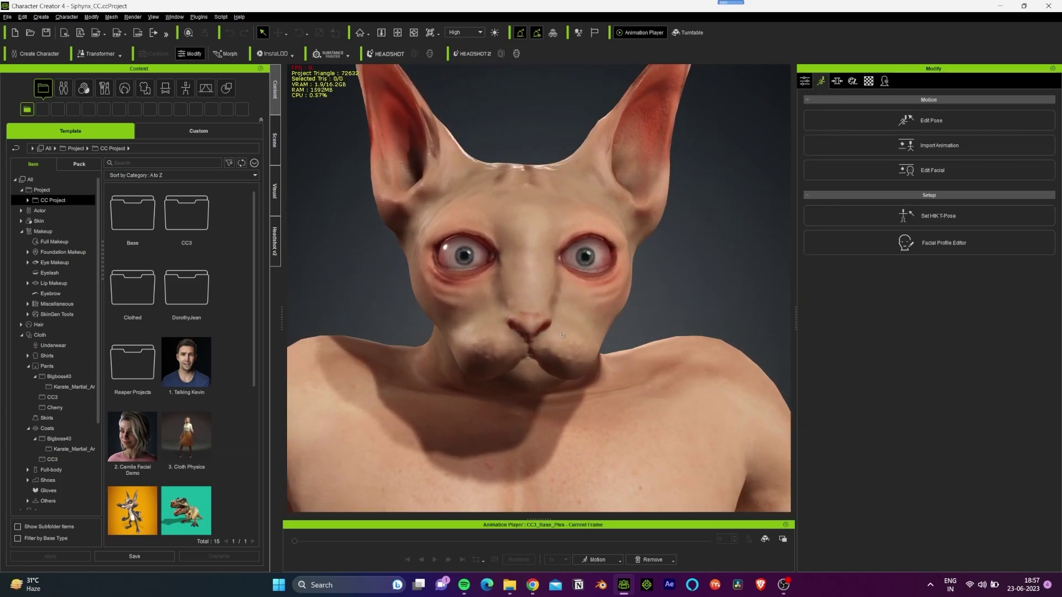
click(947, 169)
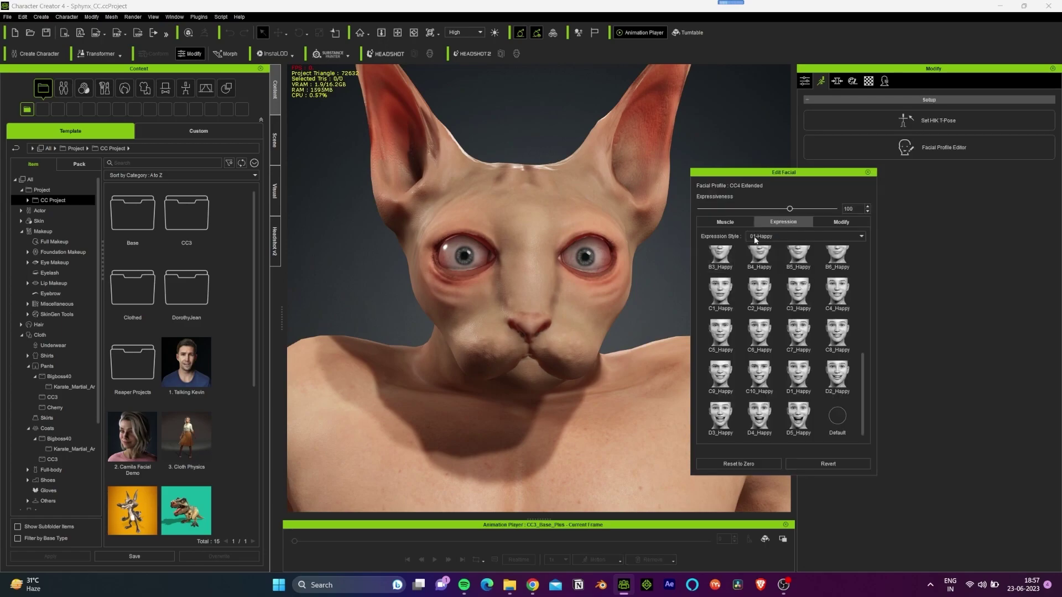
click(720, 292)
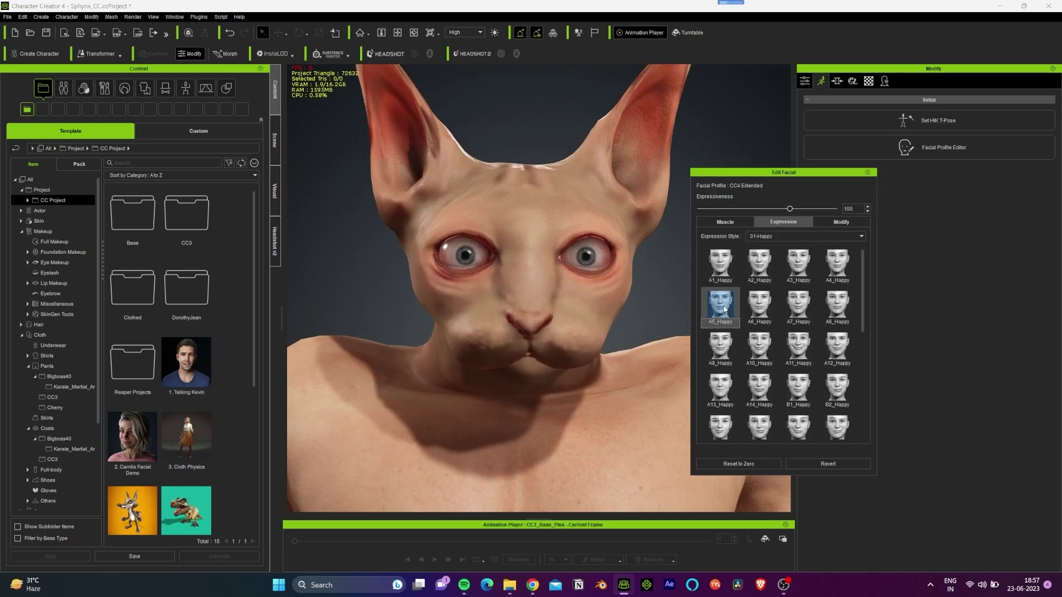
click(759, 336)
click(720, 378)
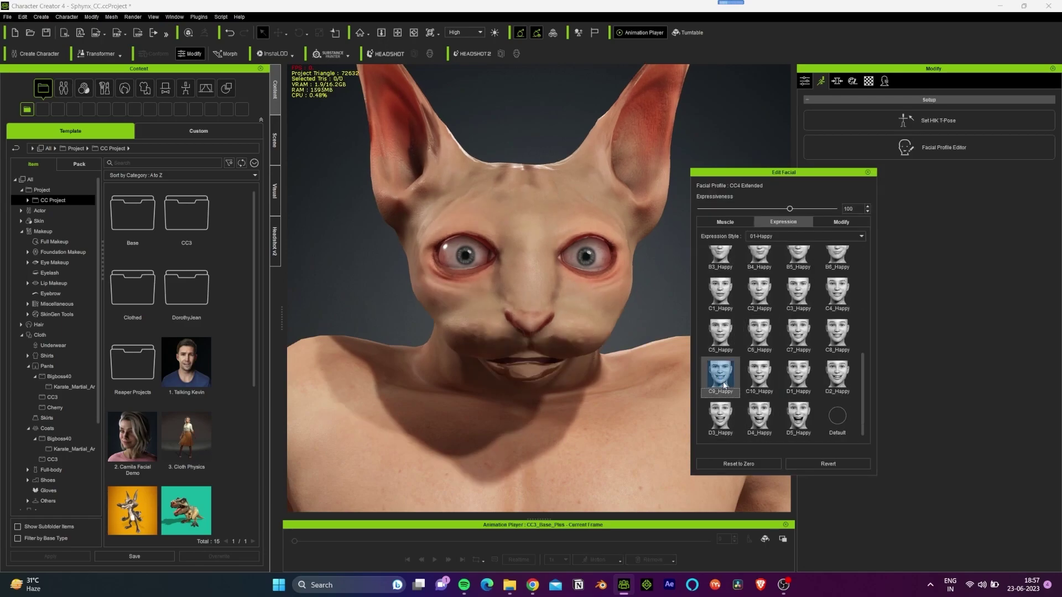
click(799, 418)
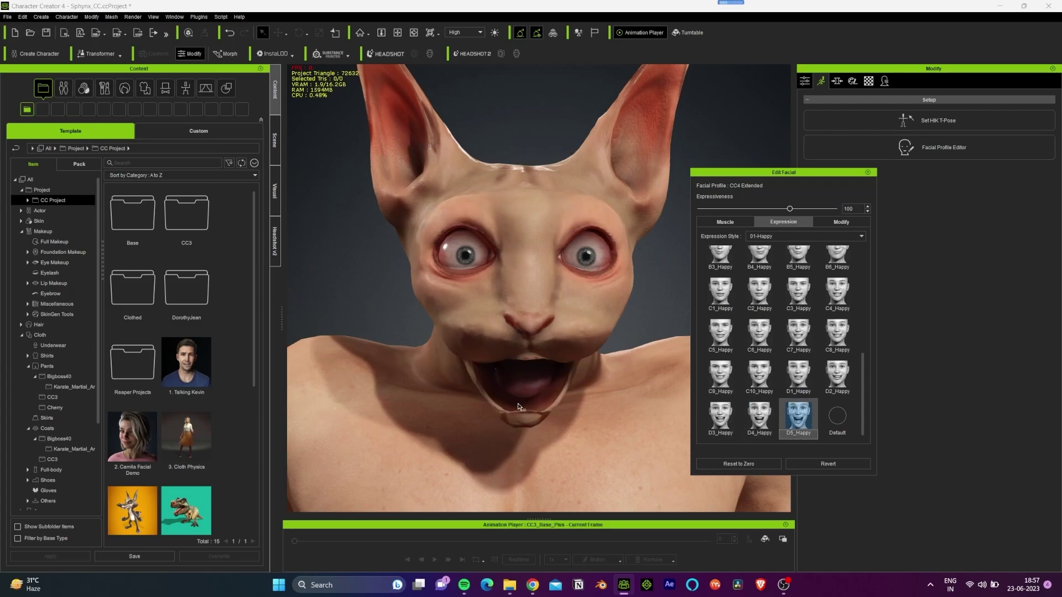
Inspect the open mouth, close the expression editor, and show Attribute settings.
right_drag(464, 323, 569, 324)
scroll(569, 324, up, 4)
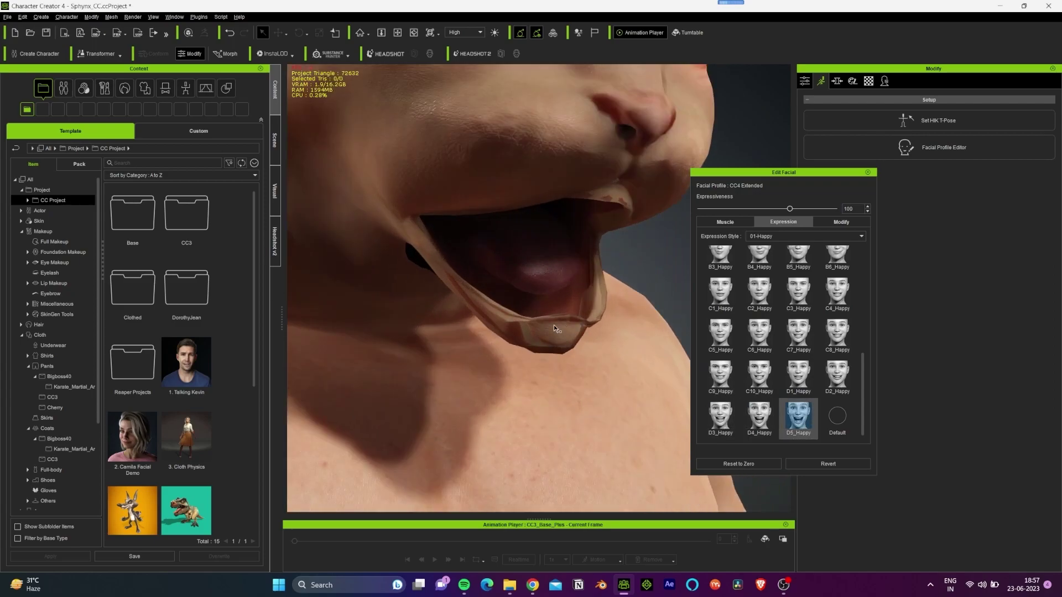
drag(553, 325, 567, 371)
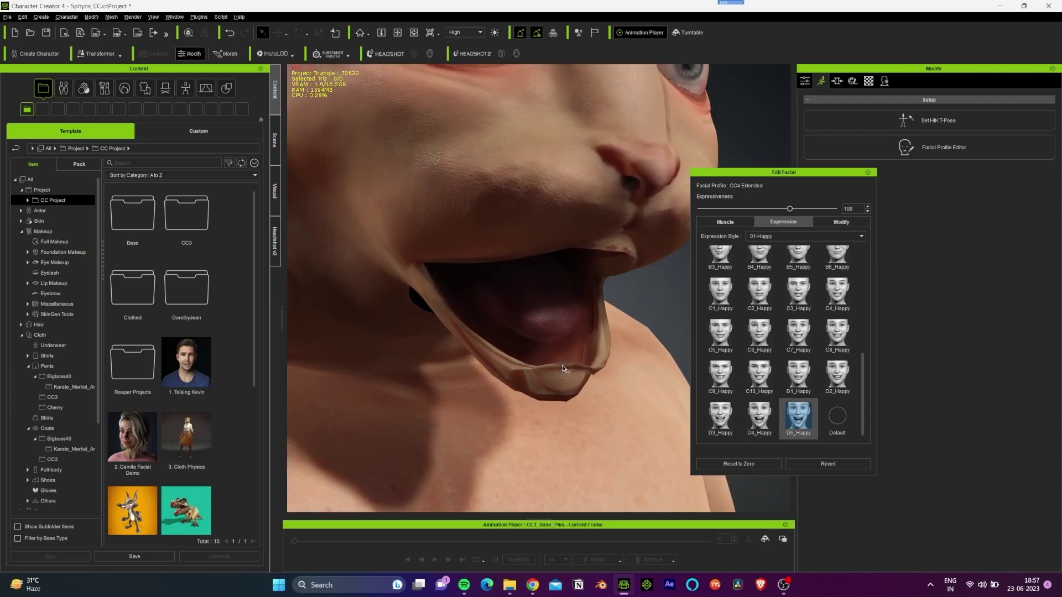
click(868, 173)
click(803, 80)
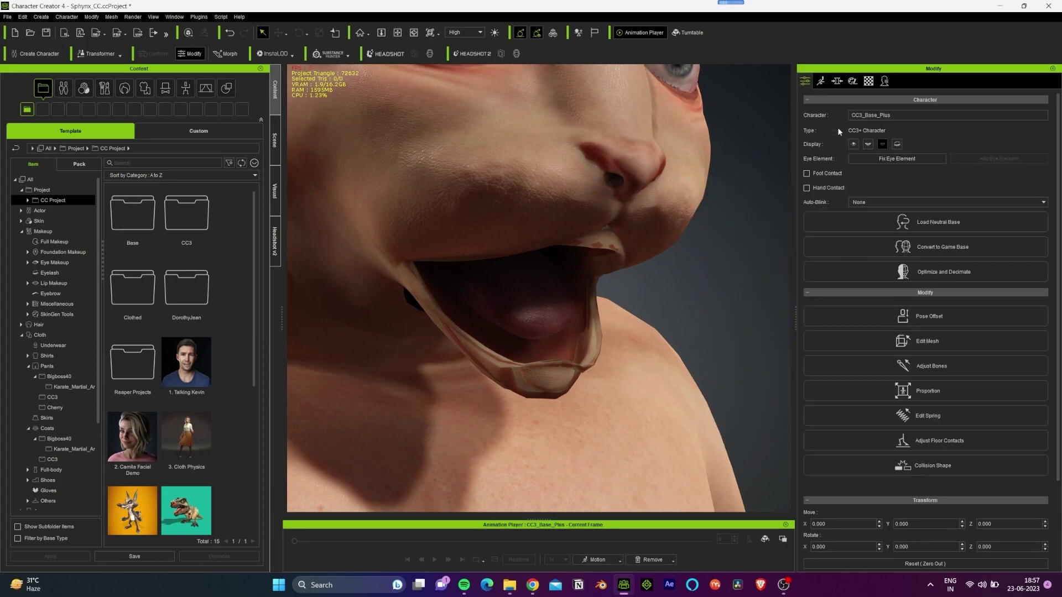
Sculpt the lower lip and chin smoother with the Edit Mesh Sculpt brush, then exit.
click(927, 340)
click(1019, 142)
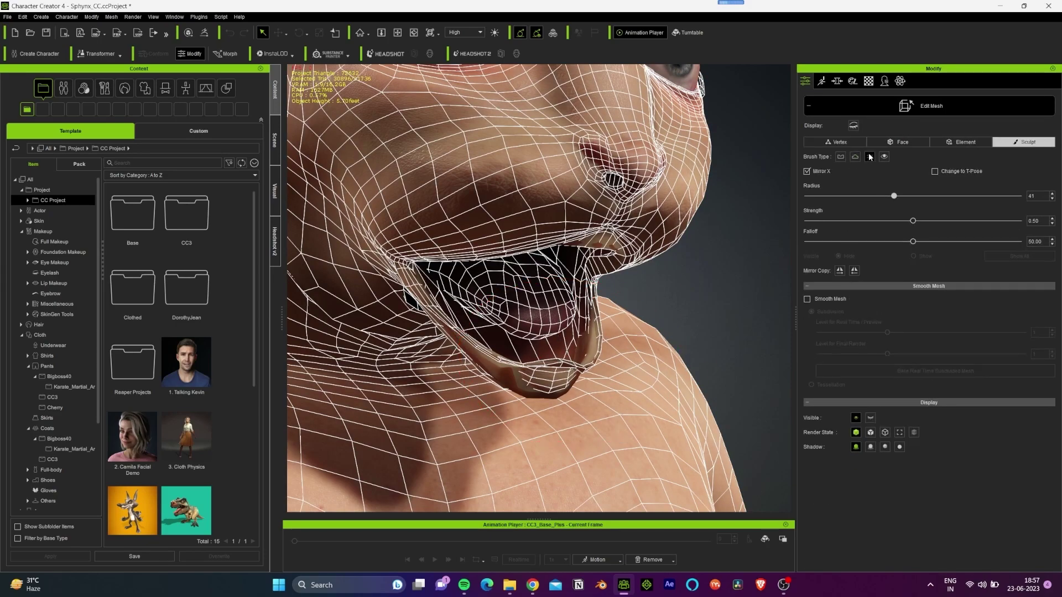
mouse_move(592, 365)
mouse_down()
mouse_move(541, 371)
mouse_move(531, 348)
mouse_up()
right_drag(531, 349, 504, 379)
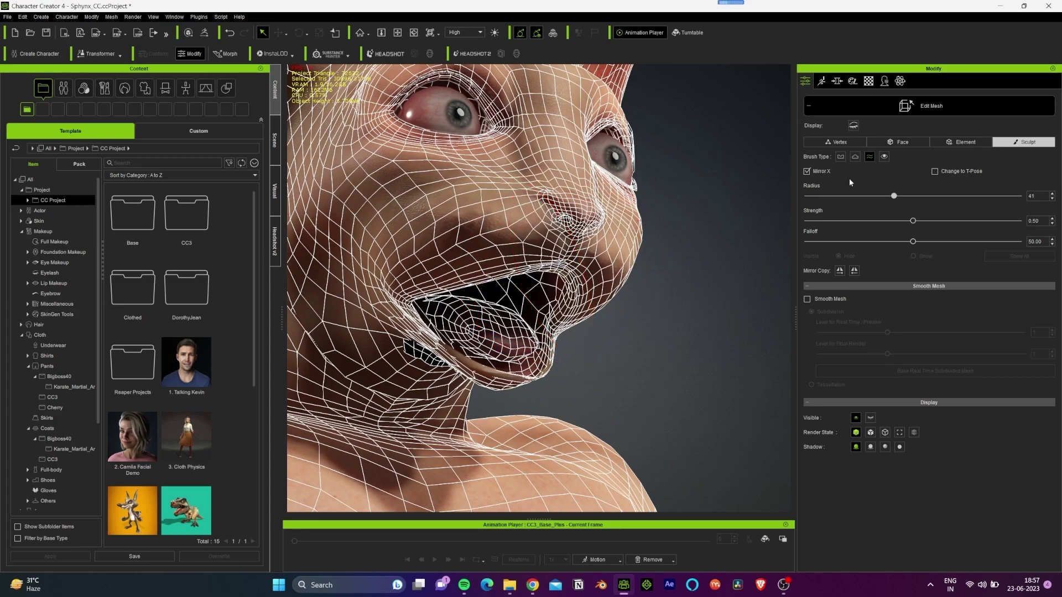
key(Escape)
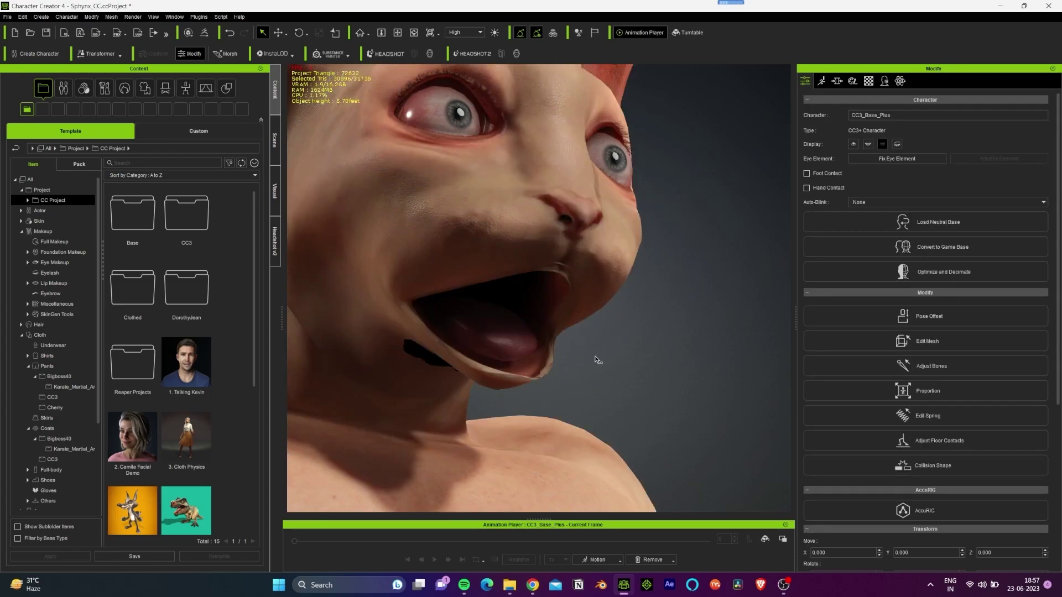
Expand Headshot > Mouth, shrink Lip Scale, and bring up the Lip Seam sliders.
mouse_move(595, 359)
right_down()
mouse_move(552, 375)
mouse_move(581, 332)
right_up()
click(854, 80)
scroll(879, 456, down, 3)
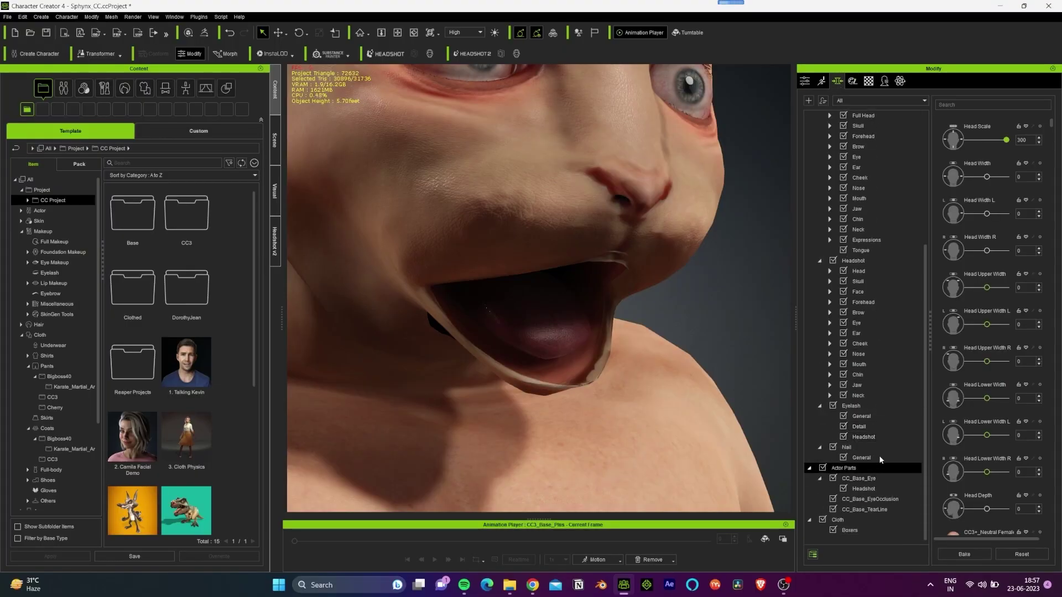
click(829, 364)
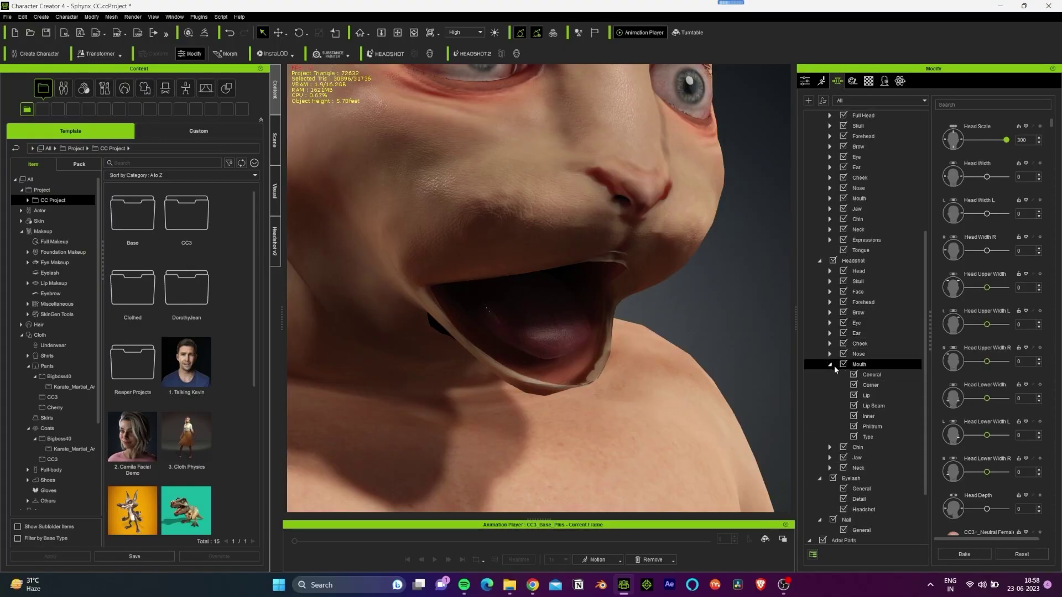
click(872, 405)
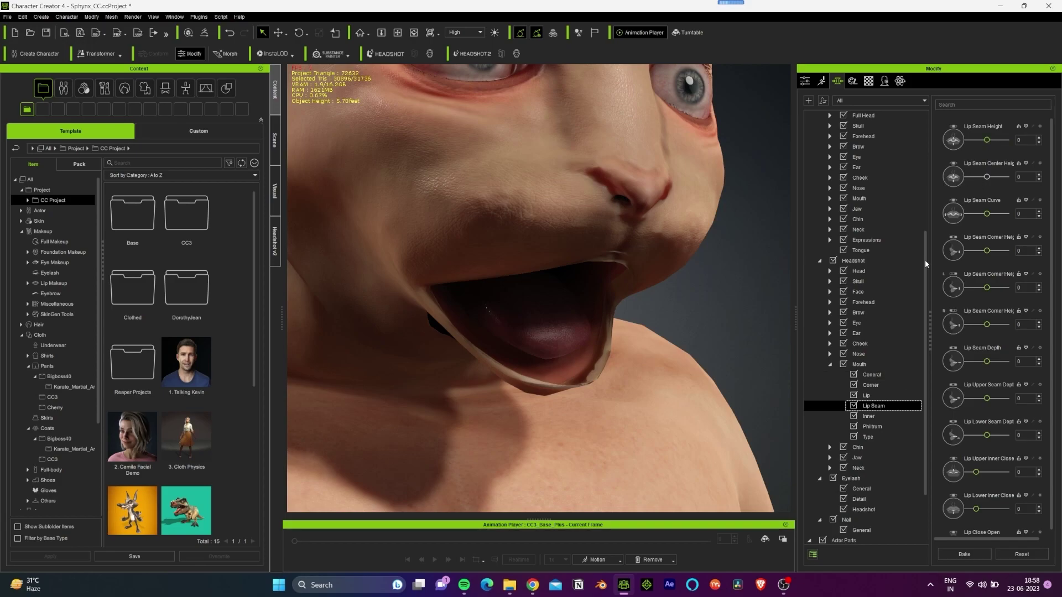
key(Up)
drag(984, 140, 976, 140)
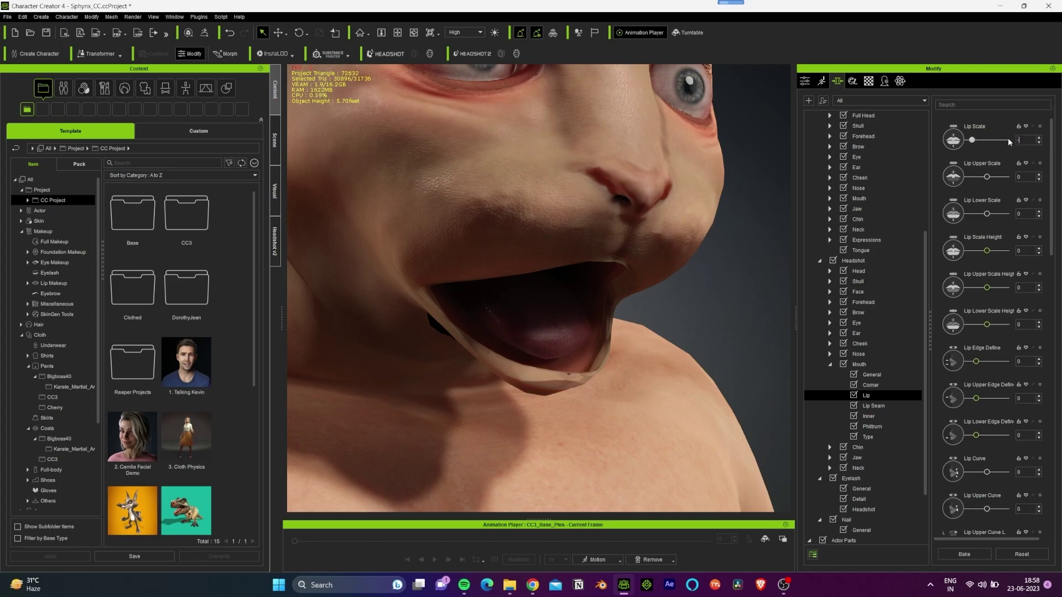
click(872, 405)
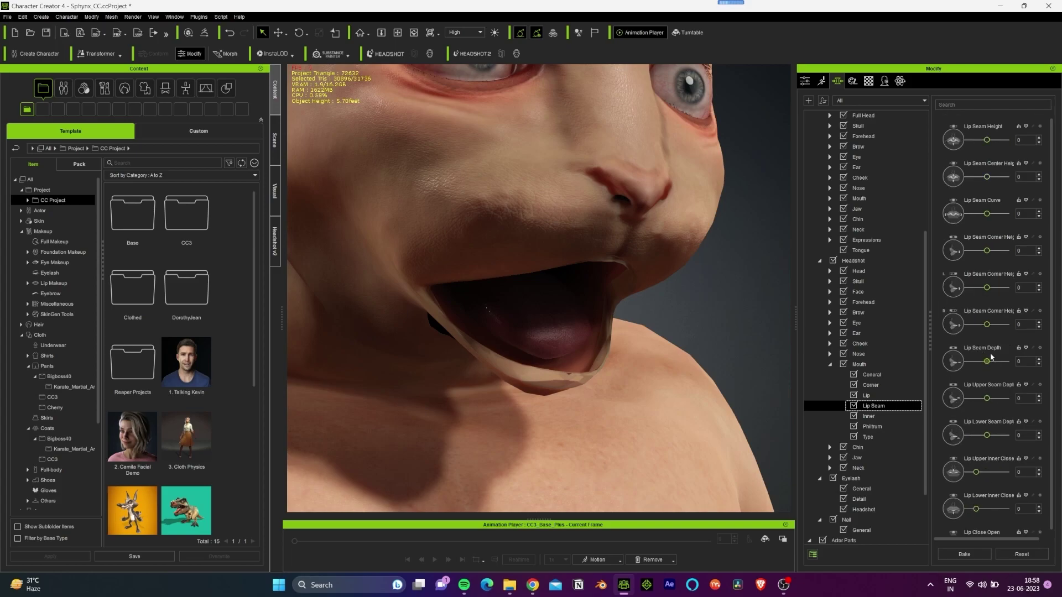
Set Lip Seam Depth -100, Upper Inner Close 100, Lower Inner Close -40, checking from the side.
mouse_move(987, 361)
mouse_down()
mouse_move(966, 362)
mouse_move(1052, 366)
mouse_up()
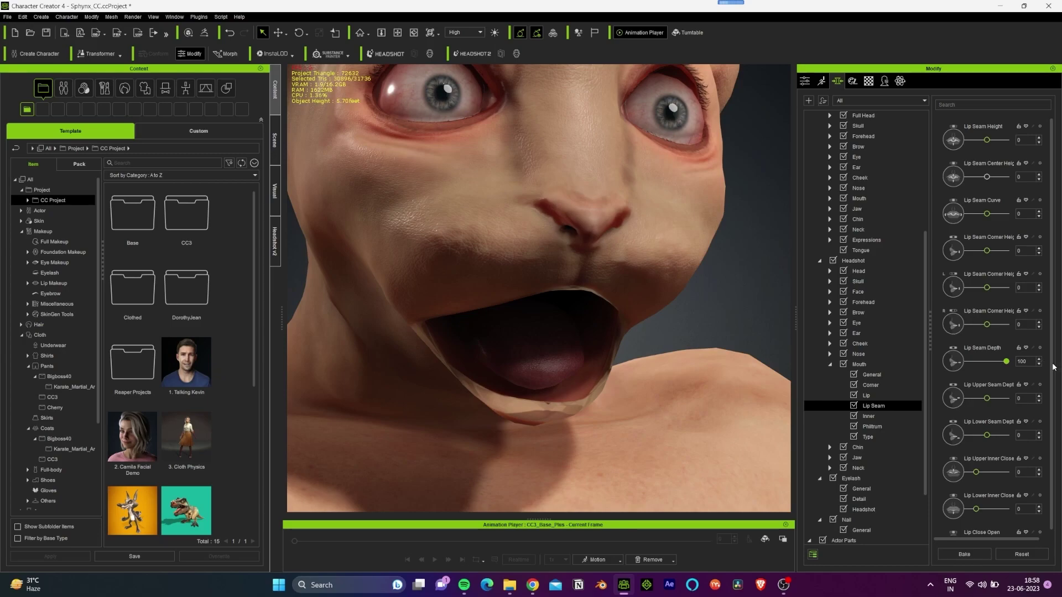
click(963, 363)
mouse_move(498, 332)
right_down()
mouse_move(615, 349)
mouse_move(445, 338)
right_up()
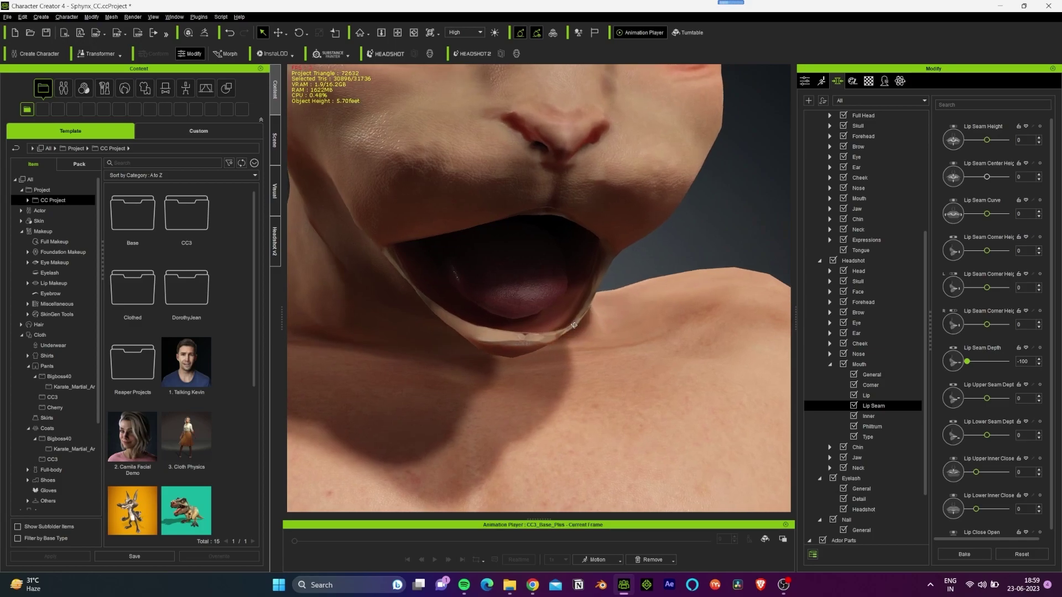
mouse_move(446, 339)
right_down()
mouse_move(604, 308)
mouse_move(634, 318)
right_up()
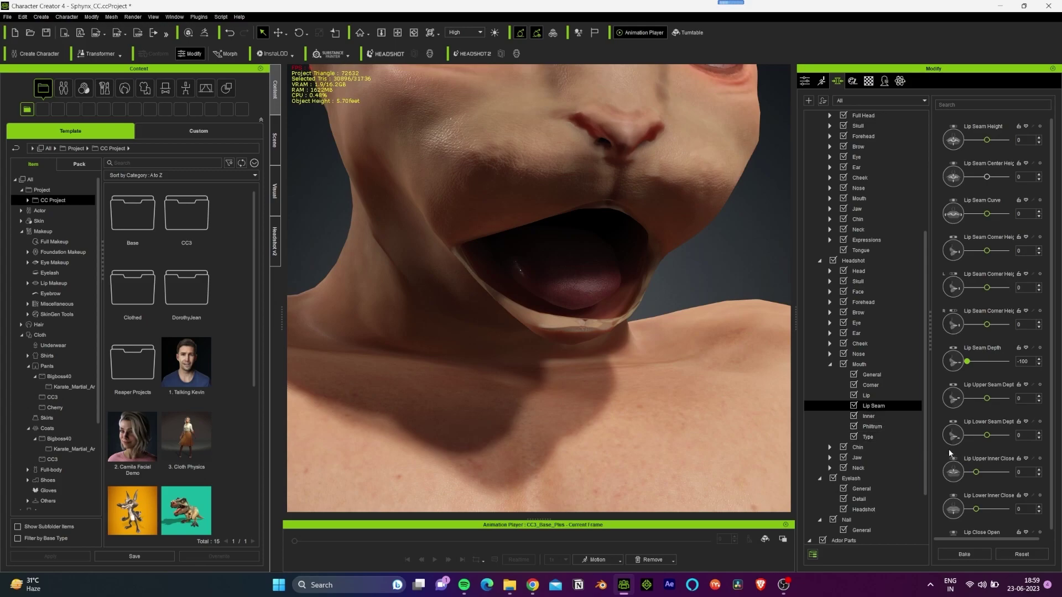
scroll(954, 451, down, 3)
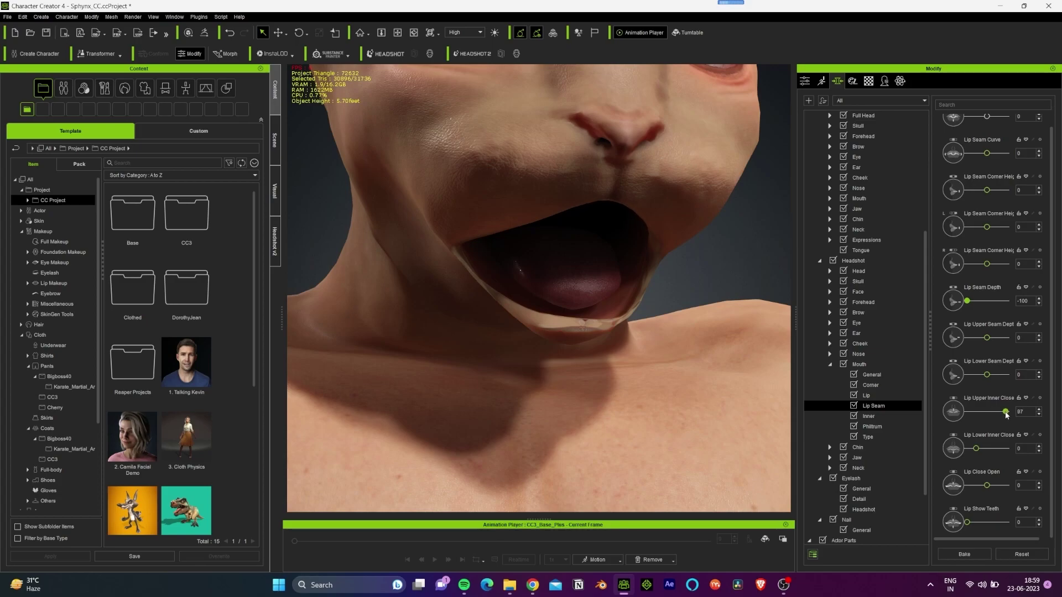
drag(985, 449, 972, 450)
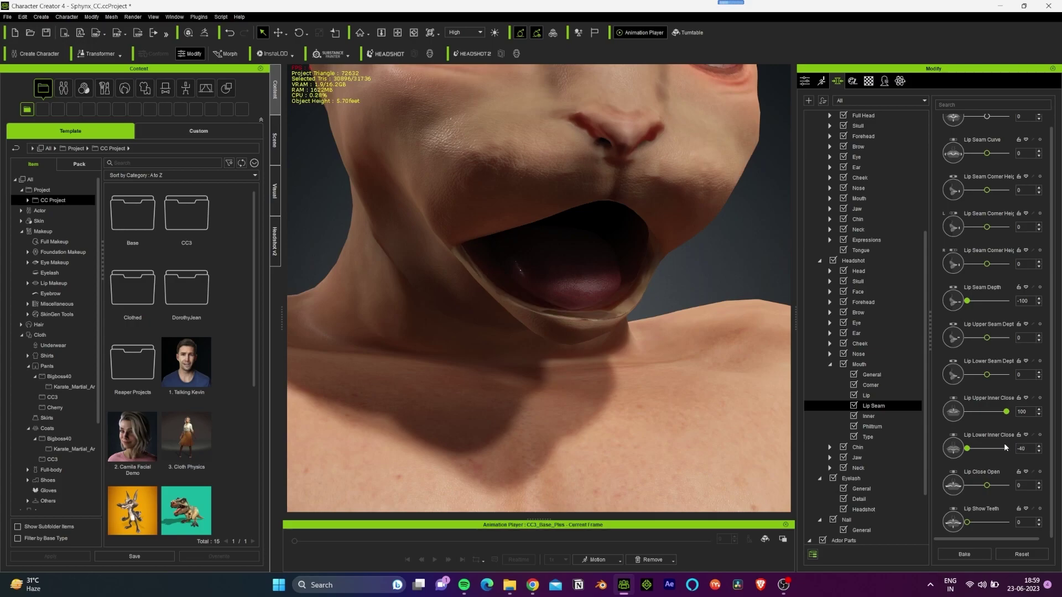
scroll(605, 249, down, 5)
mouse_move(531, 249)
alt+mouse_down()
mouse_move(386, 282)
mouse_move(531, 249)
mouse_move(581, 249)
mouse_move(531, 249)
mouse_move(581, 266)
alt+mouse_up()
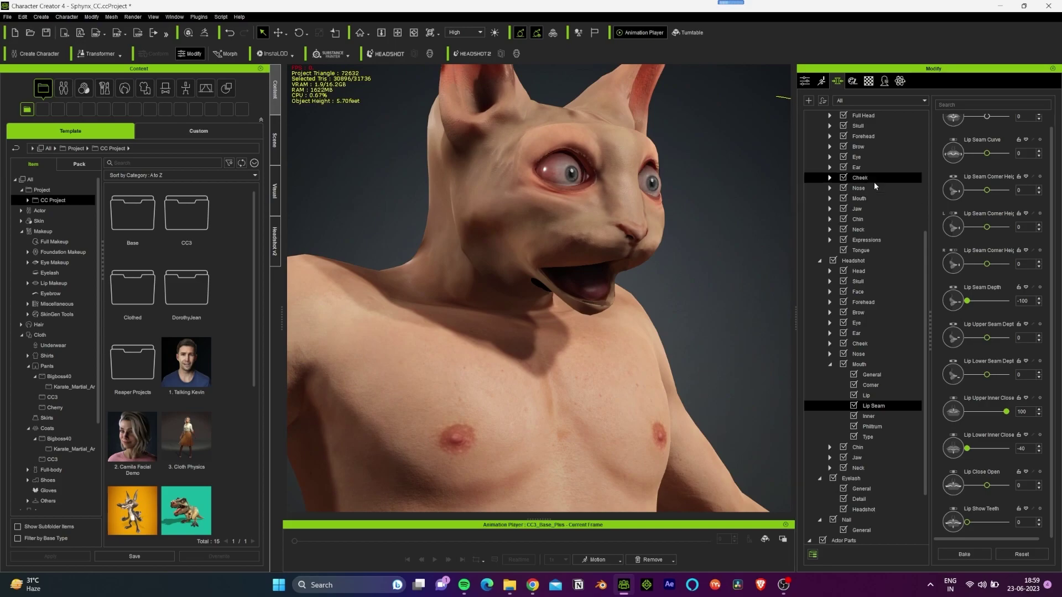
Give the cat's face the closed-mouth A1_Happy expression and show the scene object list.
click(820, 81)
click(912, 148)
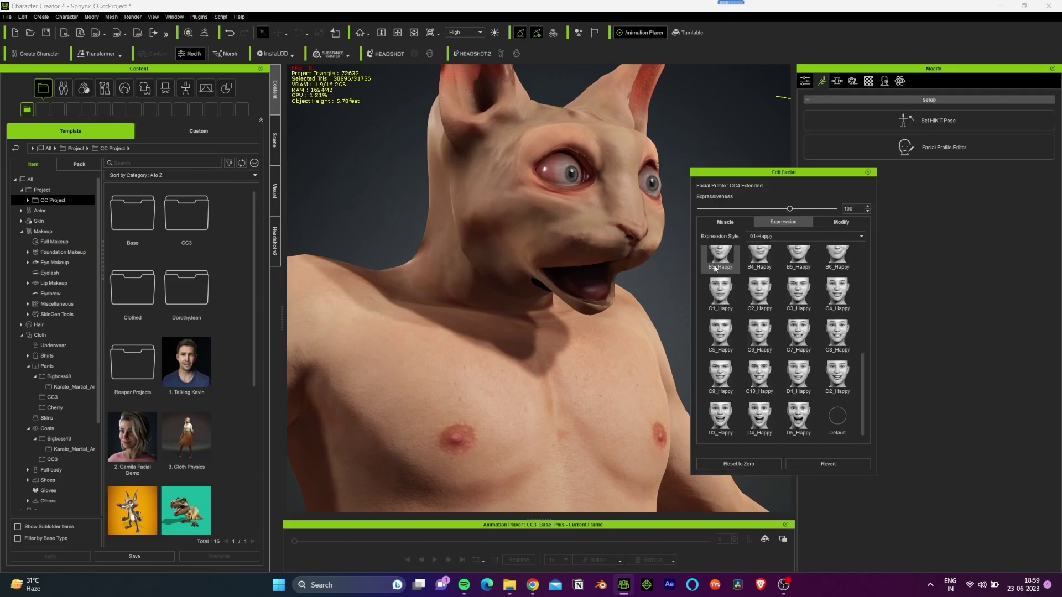
scroll(711, 258, up, 5)
click(720, 264)
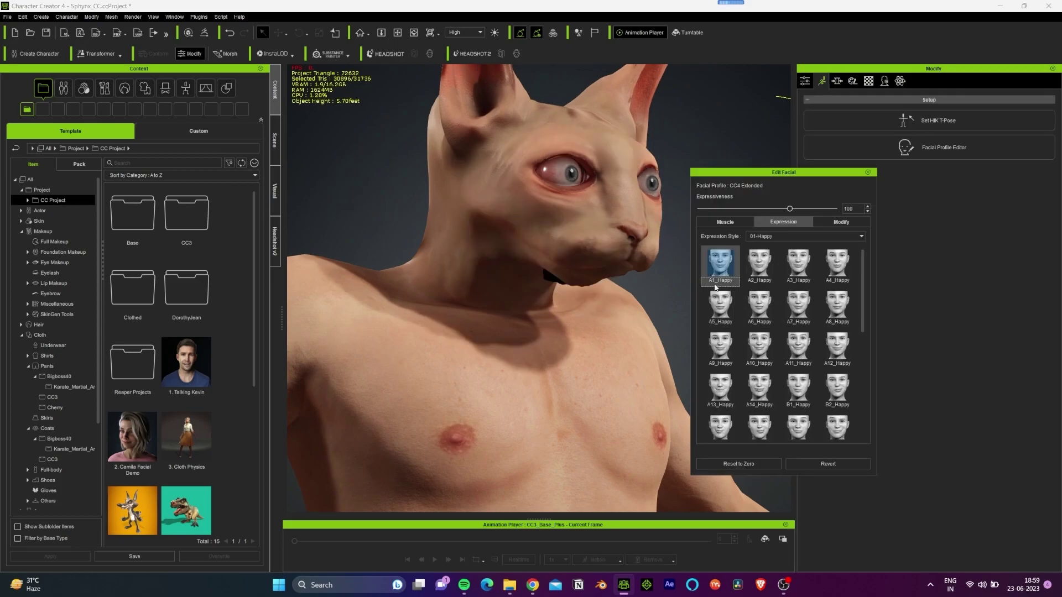
mouse_move(597, 268)
alt+mouse_down()
mouse_move(382, 254)
mouse_move(618, 272)
alt+mouse_up()
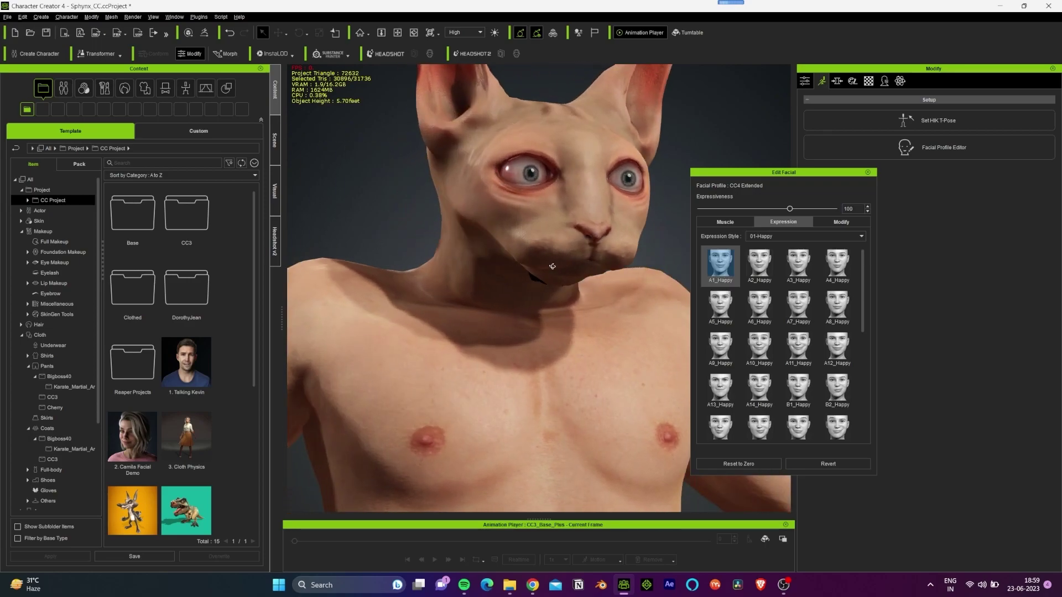
scroll(618, 272, up, 5)
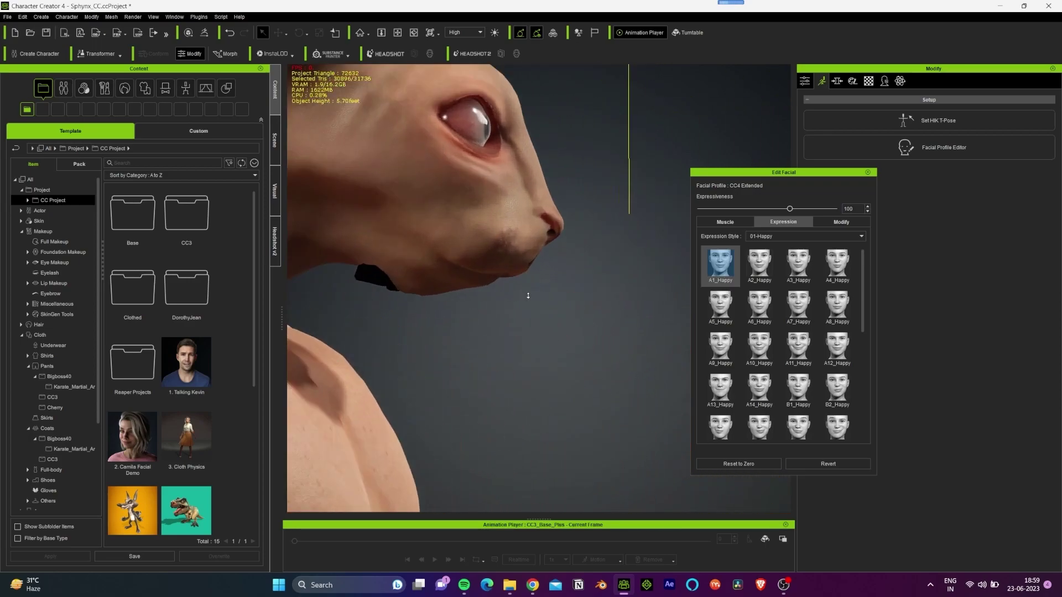
scroll(581, 282, up, 5)
alt+drag(497, 307, 527, 308)
scroll(528, 307, down, 5)
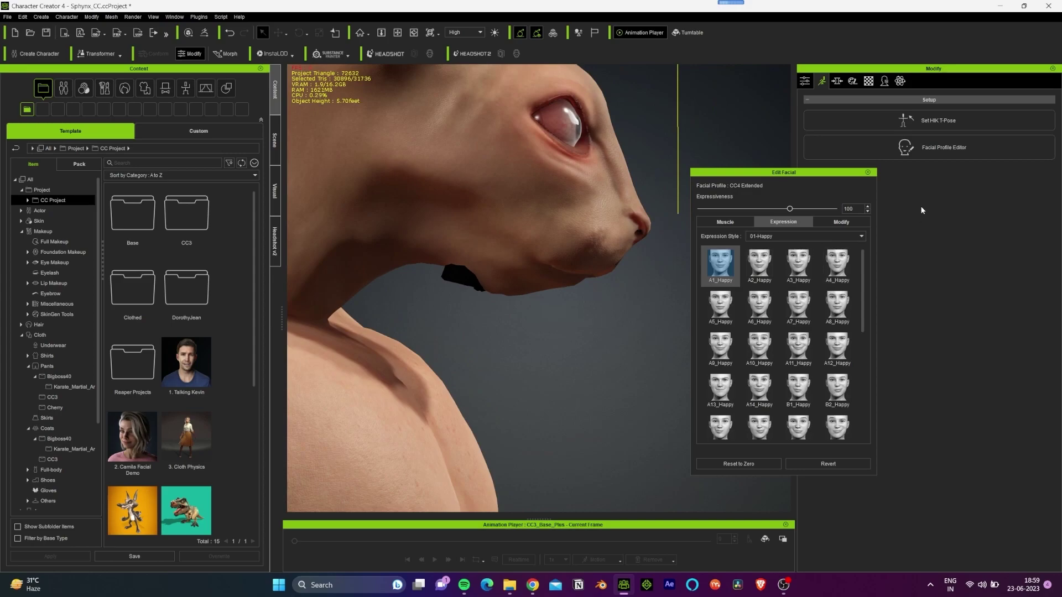
click(868, 173)
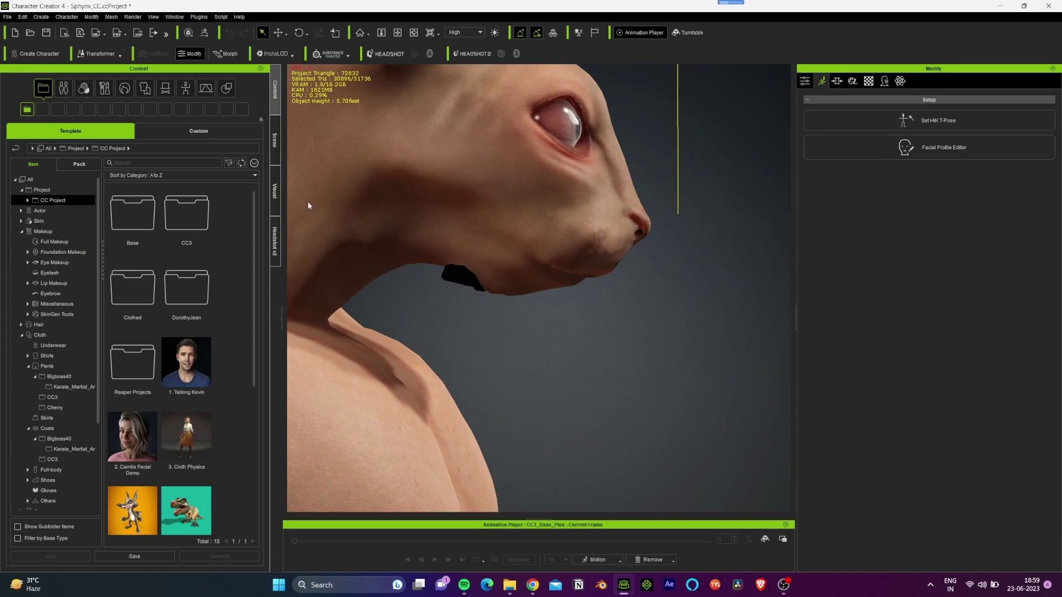
click(275, 135)
Expand CC3_Base_Plus and put the CC_Base_Tongue mesh into Edit Mesh.
click(29, 138)
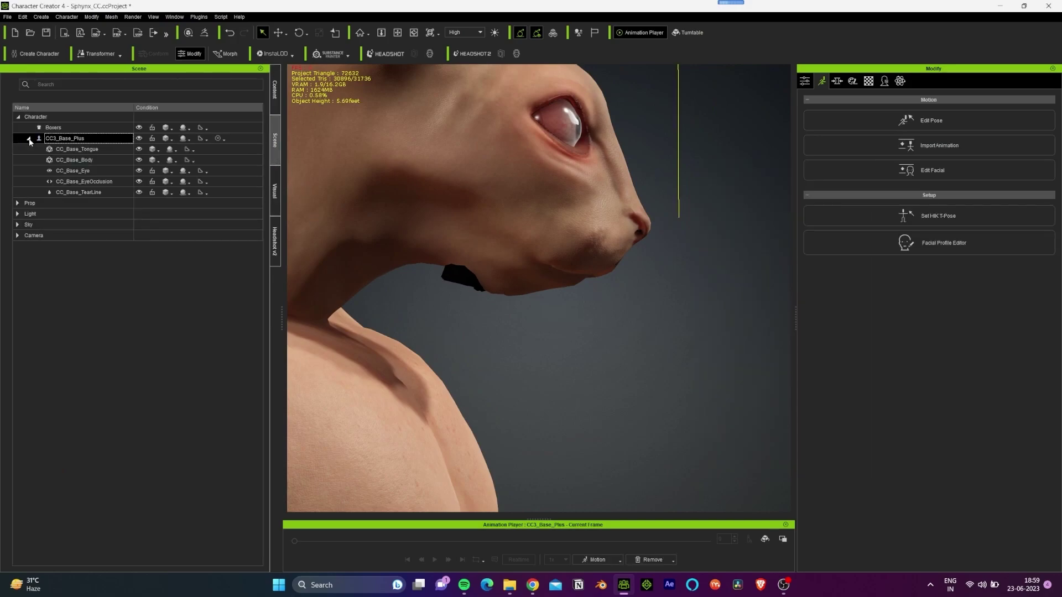
click(77, 149)
click(805, 81)
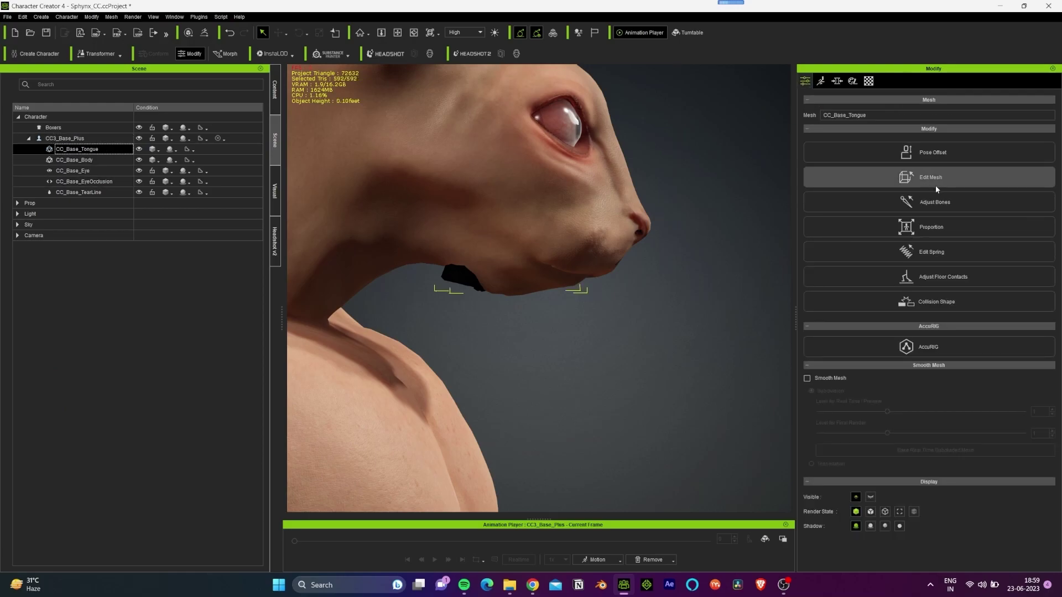
click(935, 178)
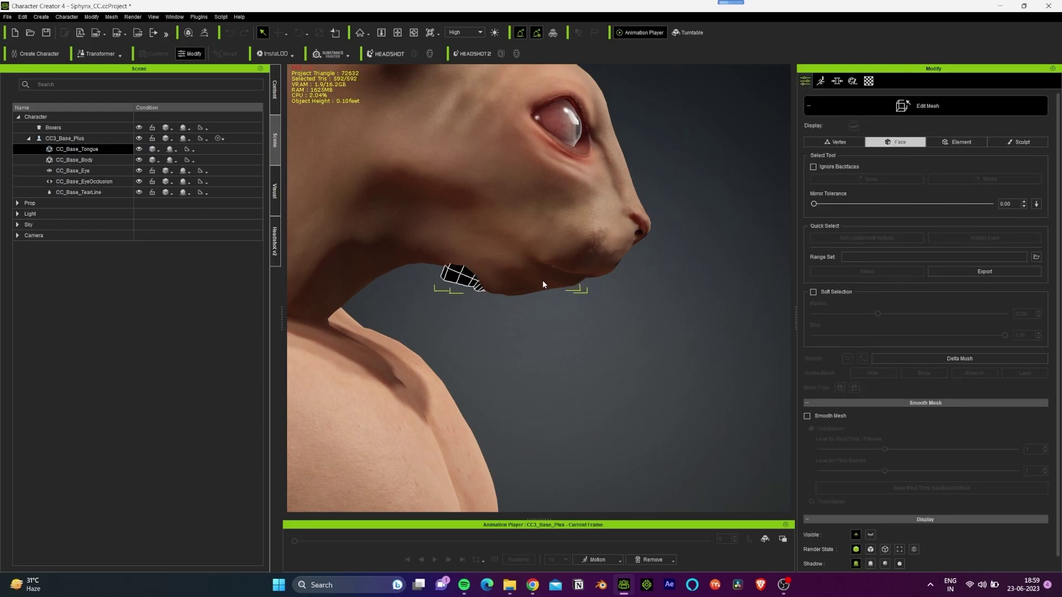
Move the tongue faces up inside the head, exit Edit Mesh, and reselect the character.
key(w)
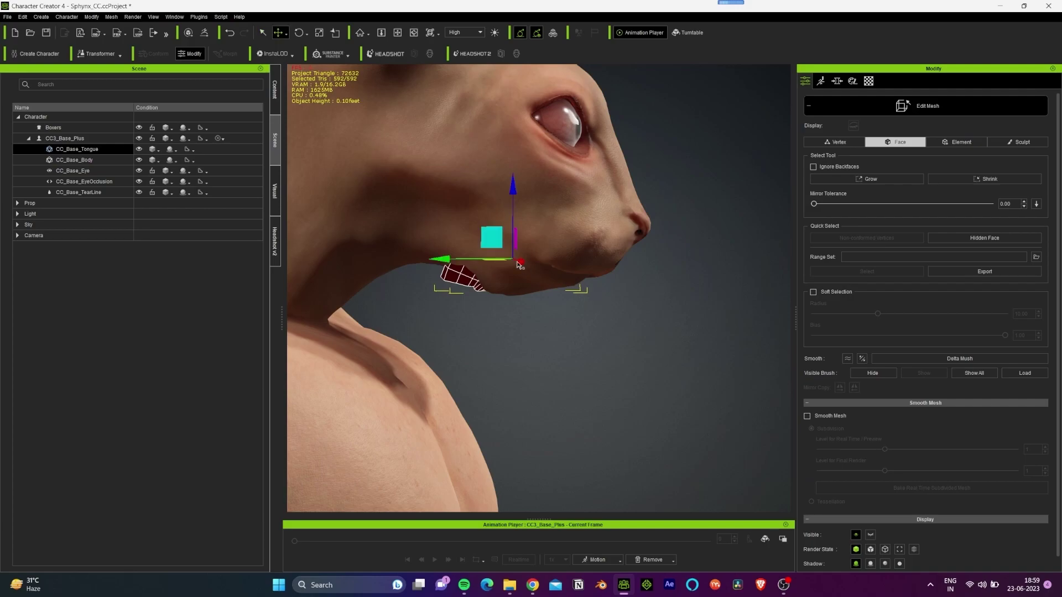
drag(512, 191, 513, 188)
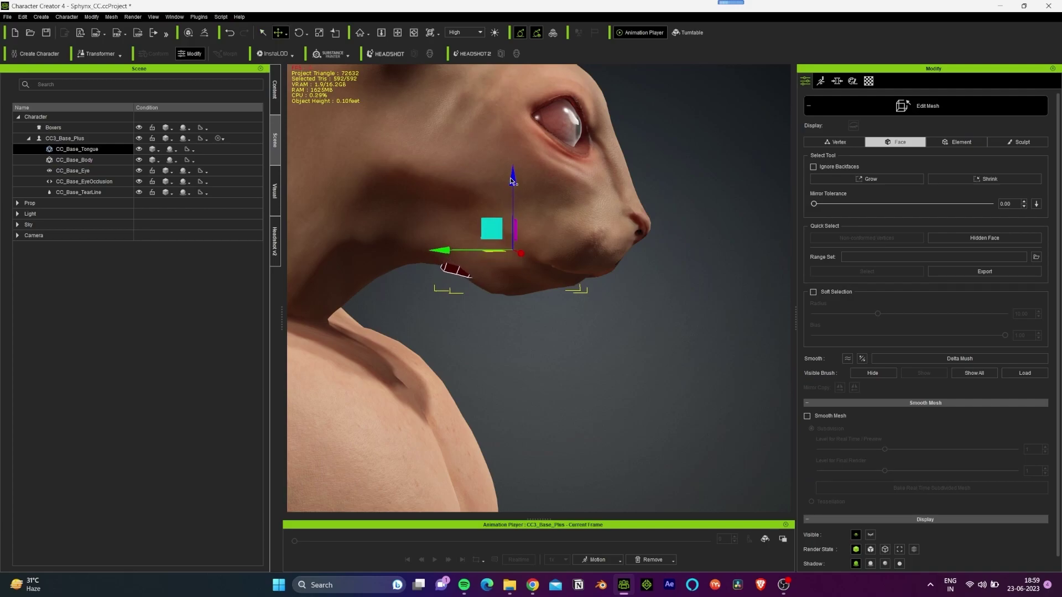
drag(512, 180, 511, 174)
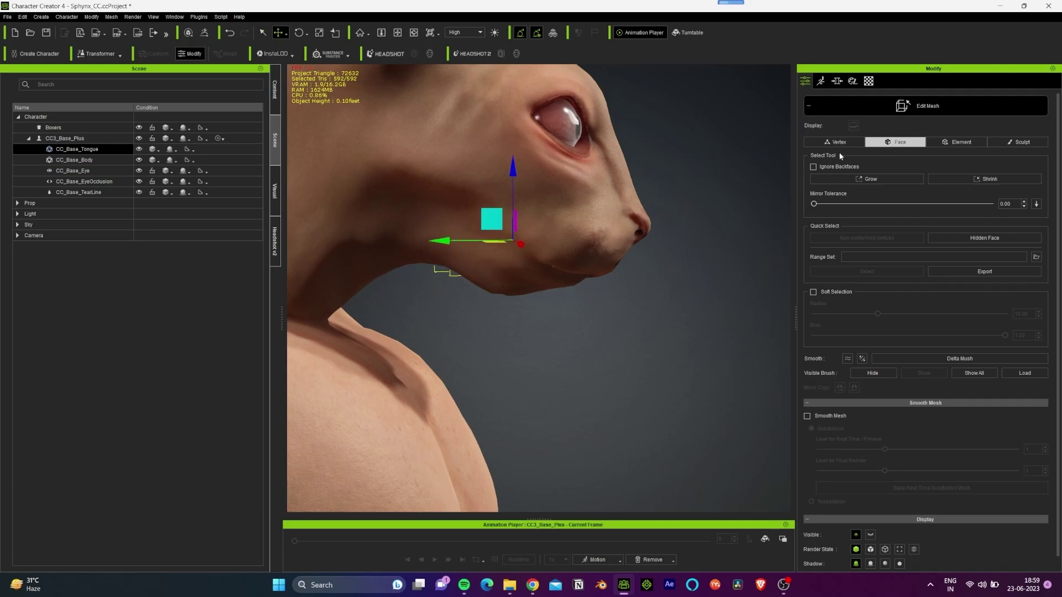
click(944, 109)
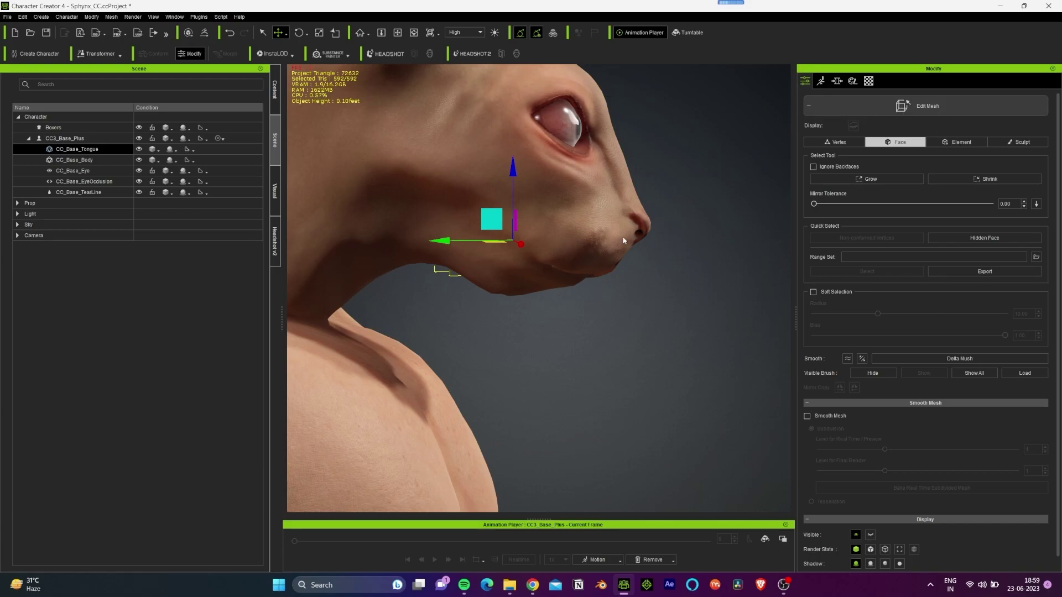
right_drag(643, 285, 629, 280)
click(523, 223)
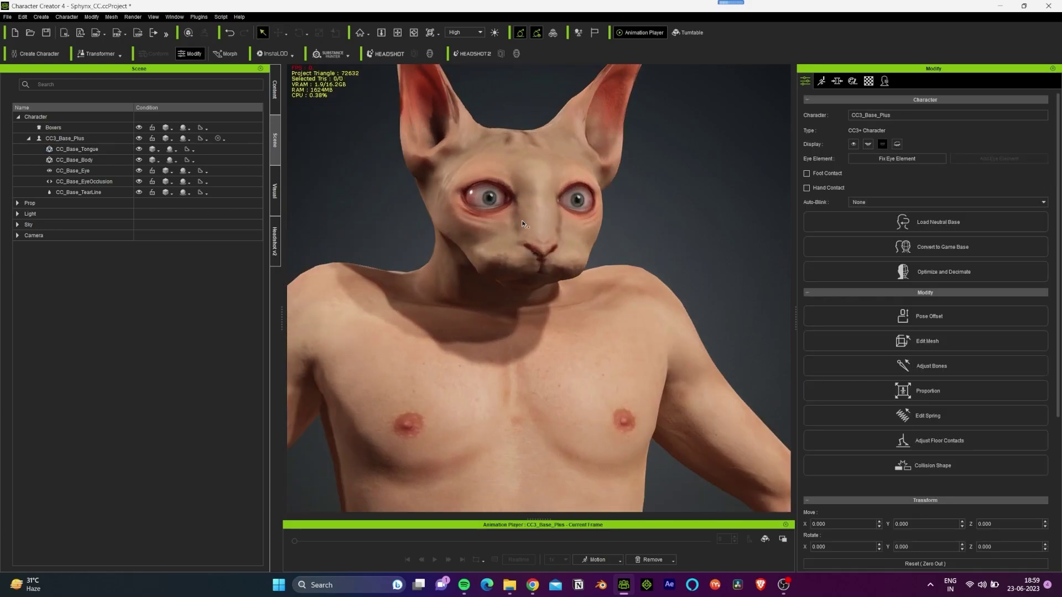
Apply the 07-Tongue style 1_Show expression so the cat sticks out its tongue.
click(836, 81)
click(822, 82)
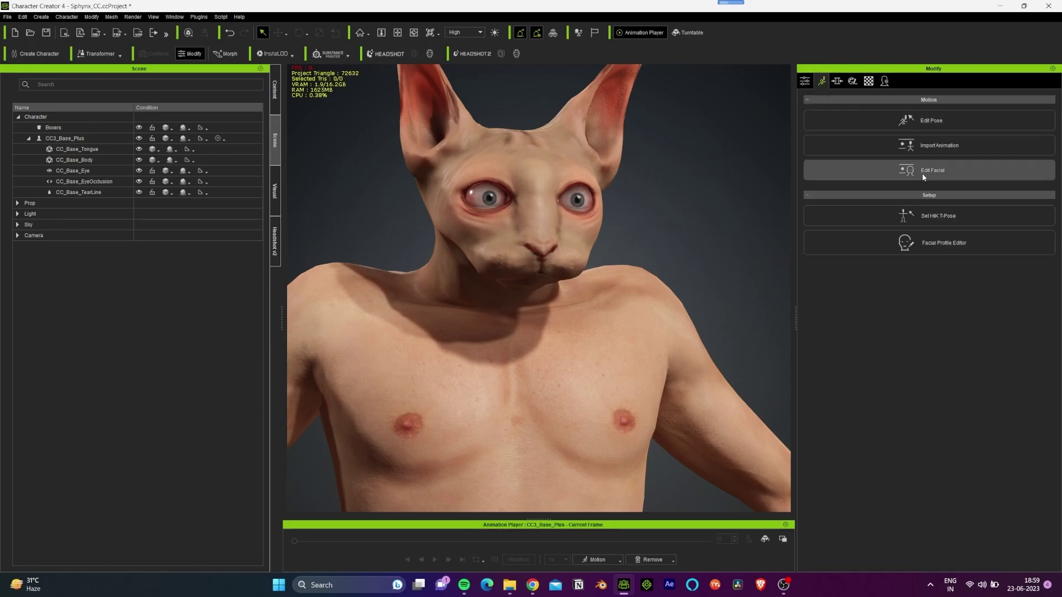
click(923, 174)
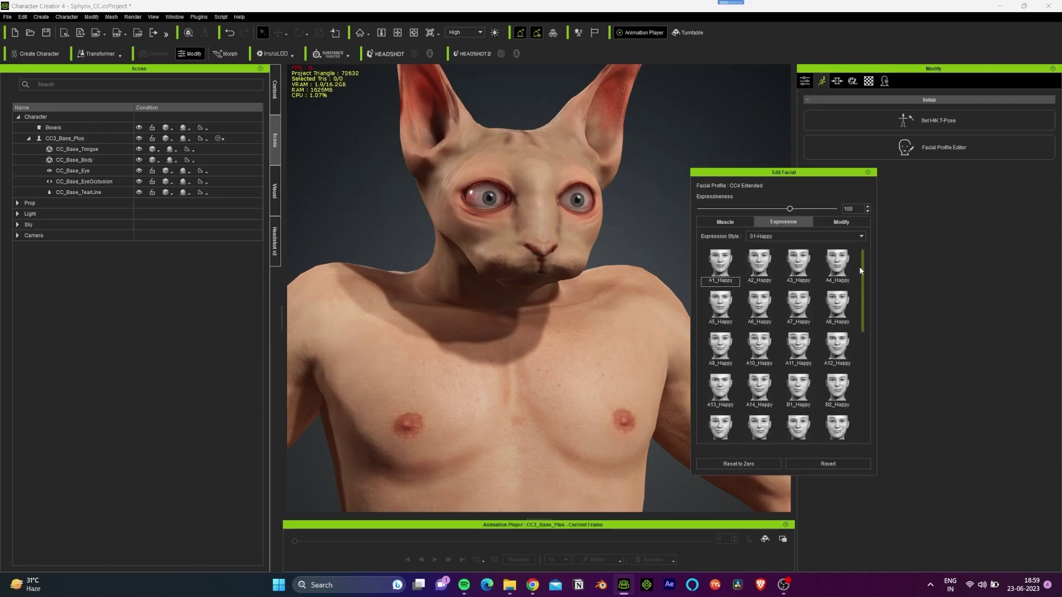
click(776, 235)
click(775, 279)
click(720, 264)
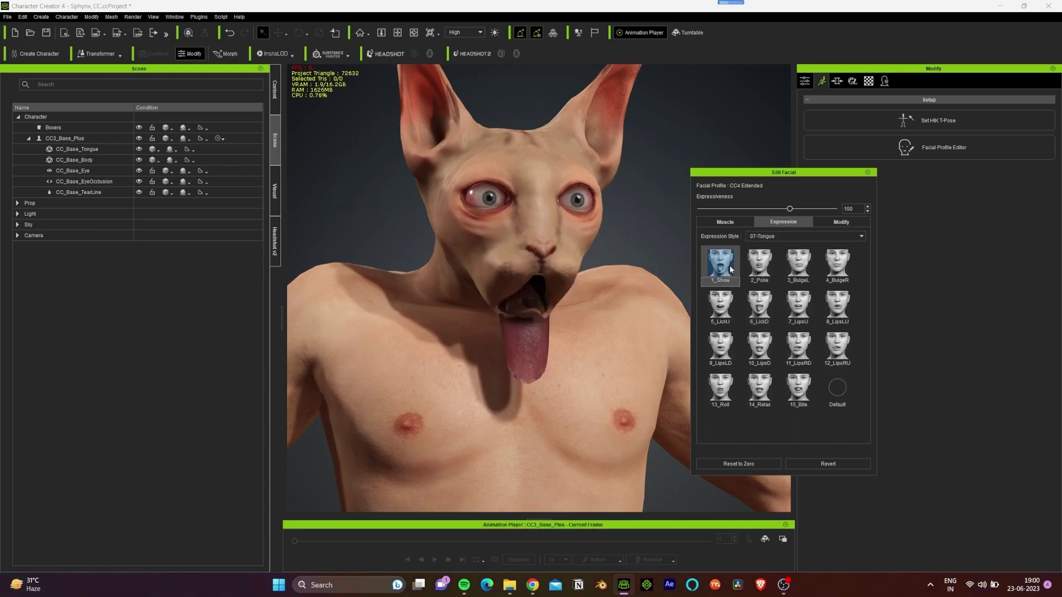
right_drag(497, 291, 650, 323)
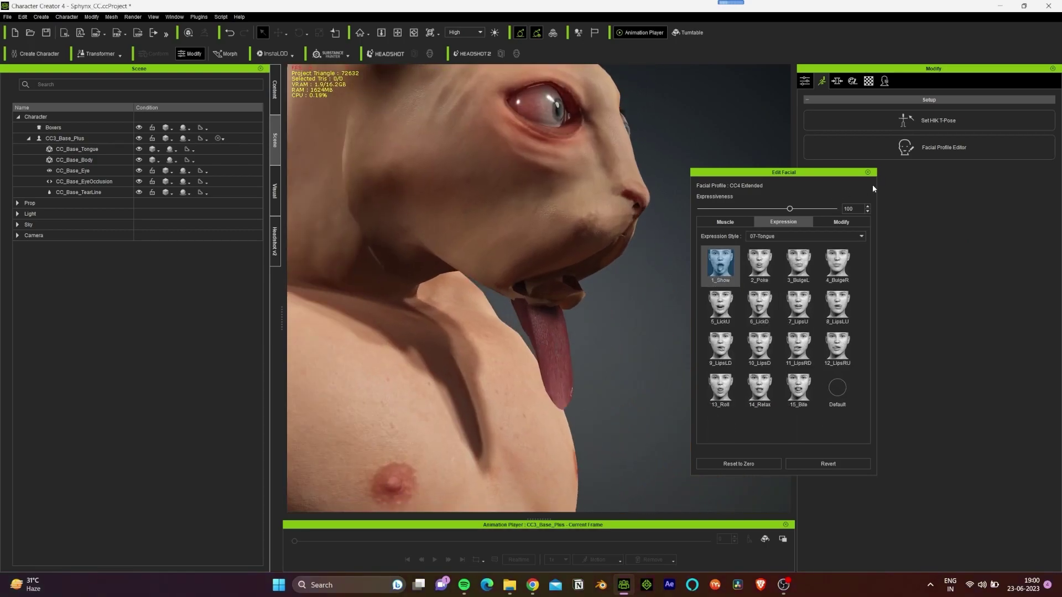
click(76, 148)
Rotate and move the tongue faces in Edit Mesh so the tongue exits the mouth.
click(868, 80)
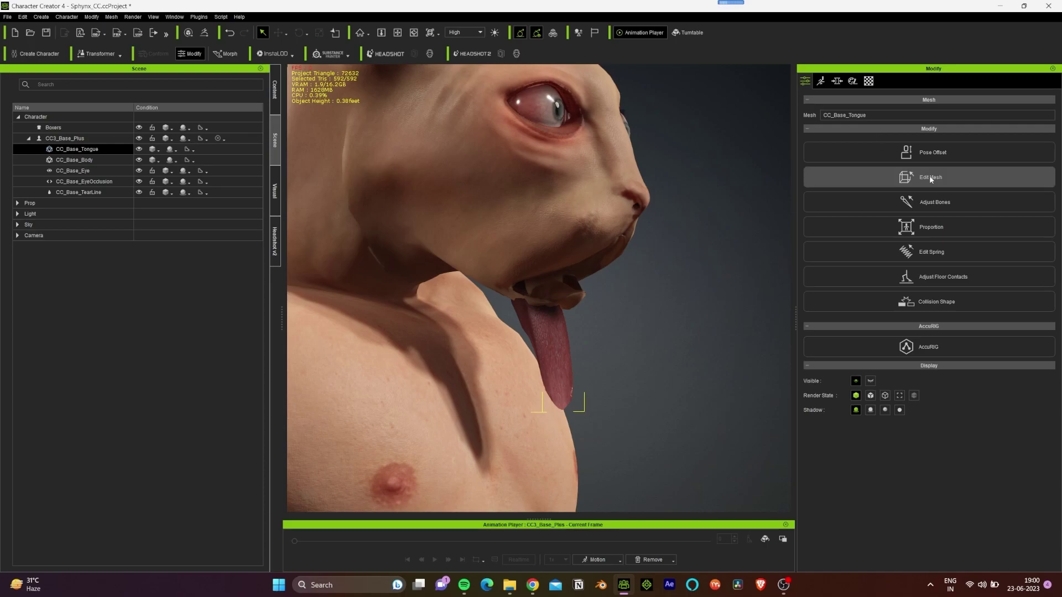
click(930, 174)
drag(388, 143, 669, 485)
drag(380, 115, 448, 216)
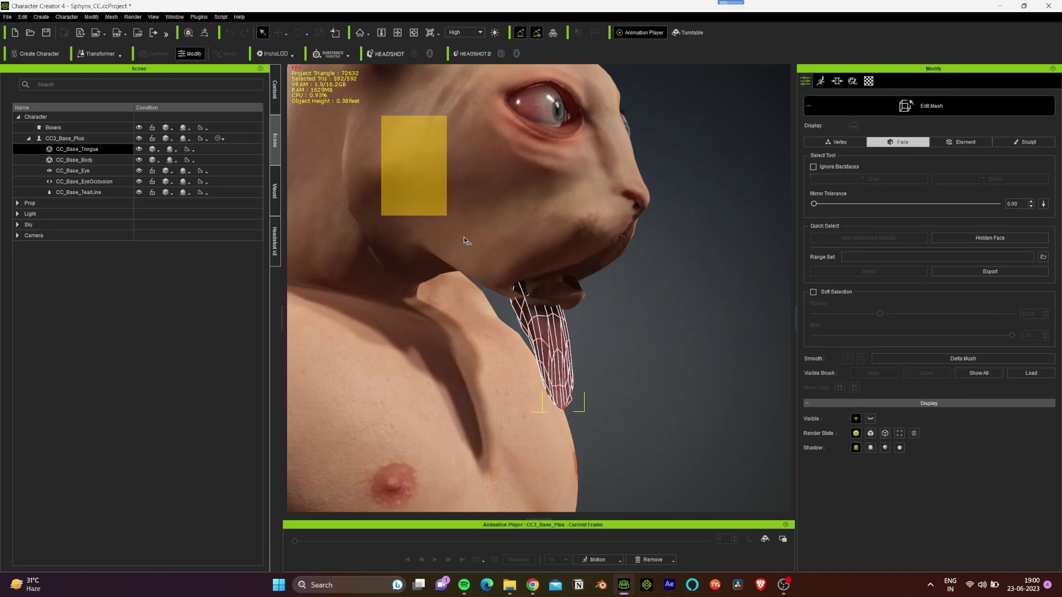
key(e)
drag(515, 275, 581, 315)
key(w)
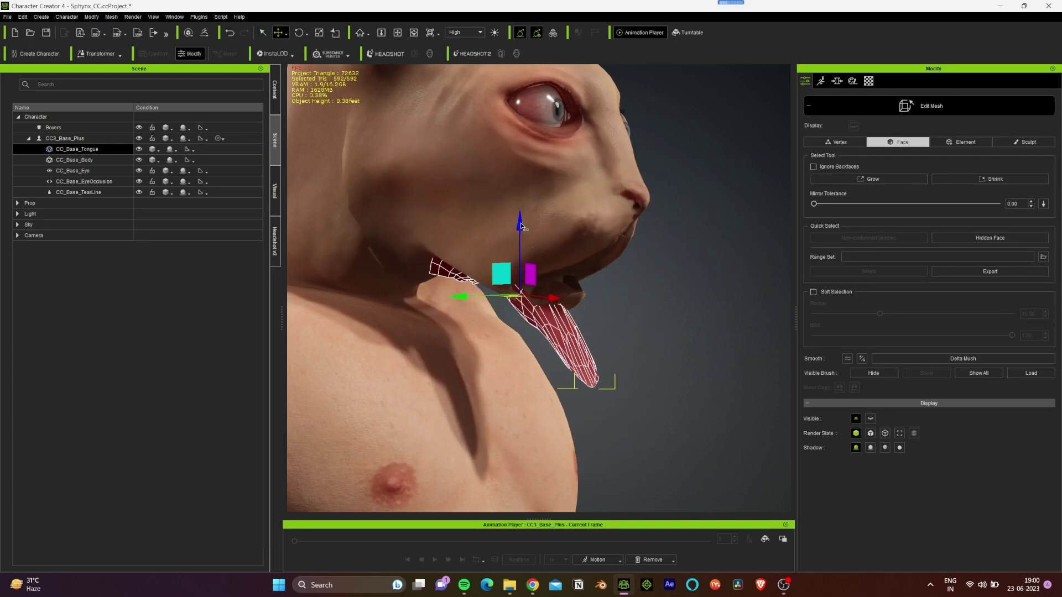
drag(521, 228, 522, 191)
alt+drag(631, 299, 582, 331)
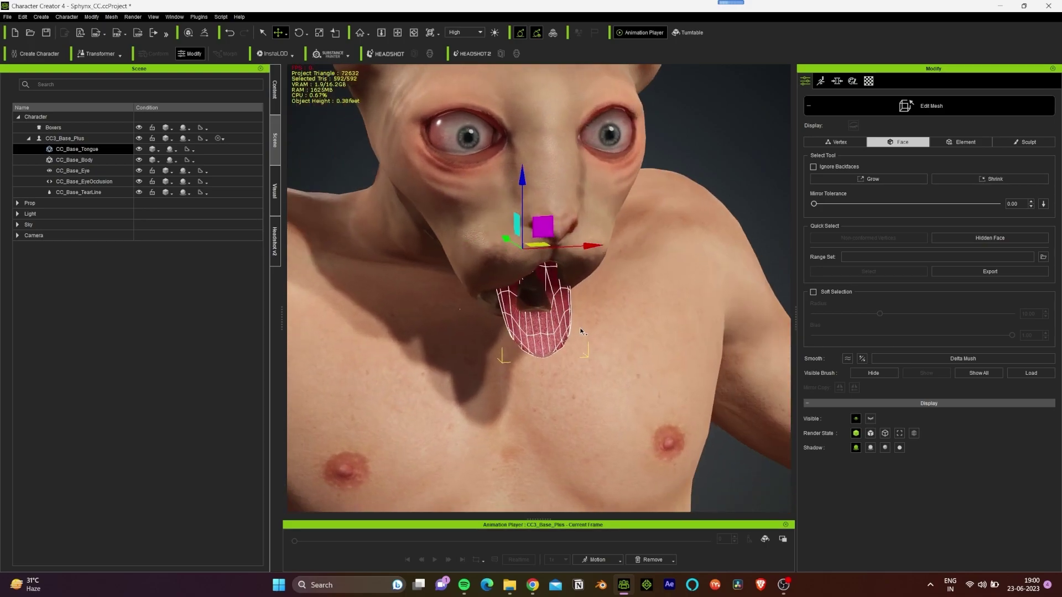
click(926, 105)
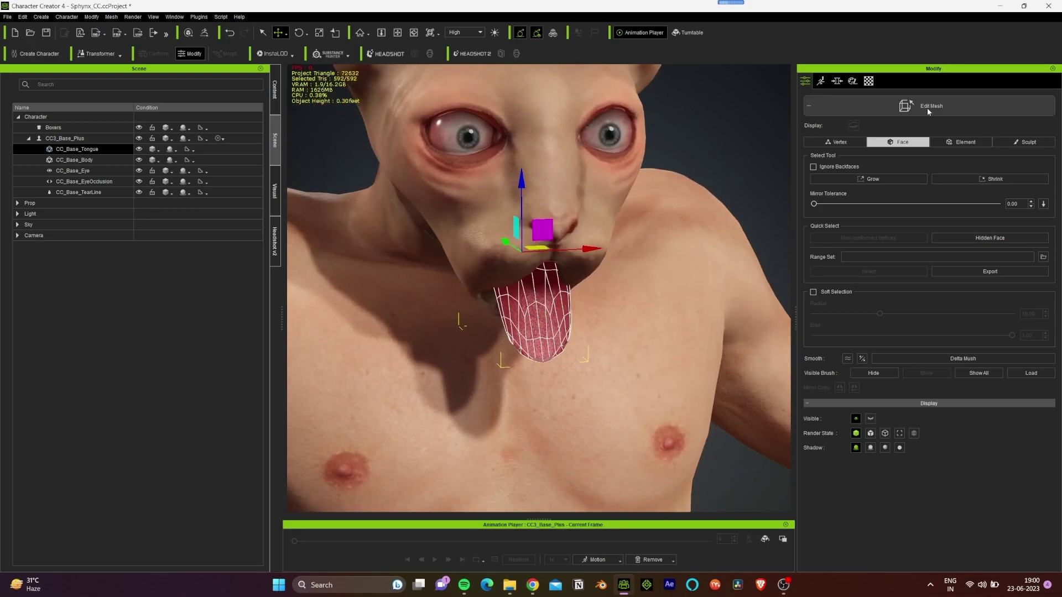
mouse_move(581, 290)
alt+mouse_down()
mouse_move(514, 249)
mouse_move(559, 169)
alt+mouse_up()
click(573, 243)
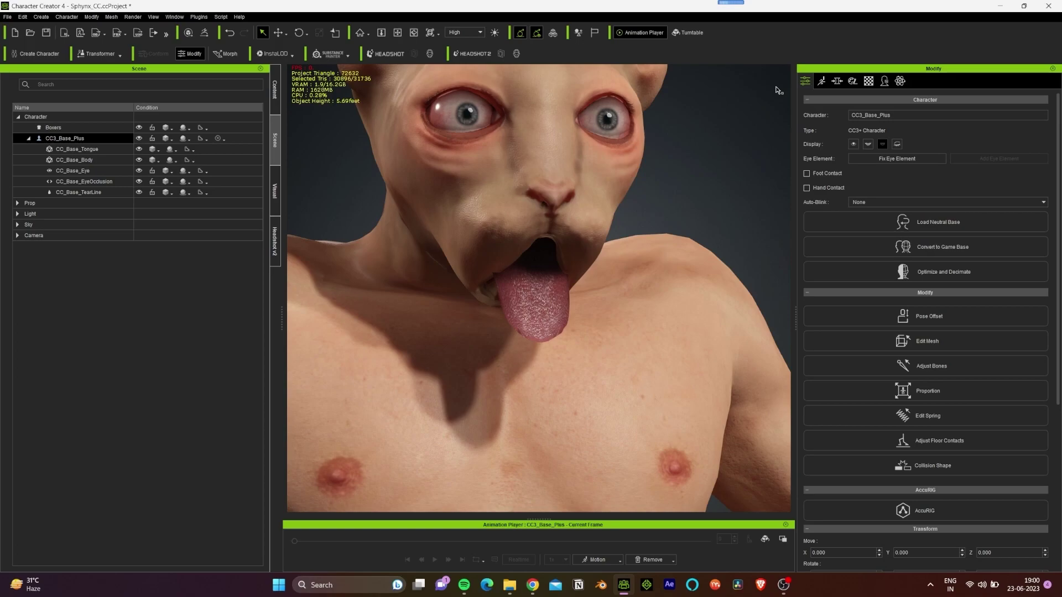
Apply the D4_Disgust open-mouth expression and briefly enter mesh sculpting.
click(821, 80)
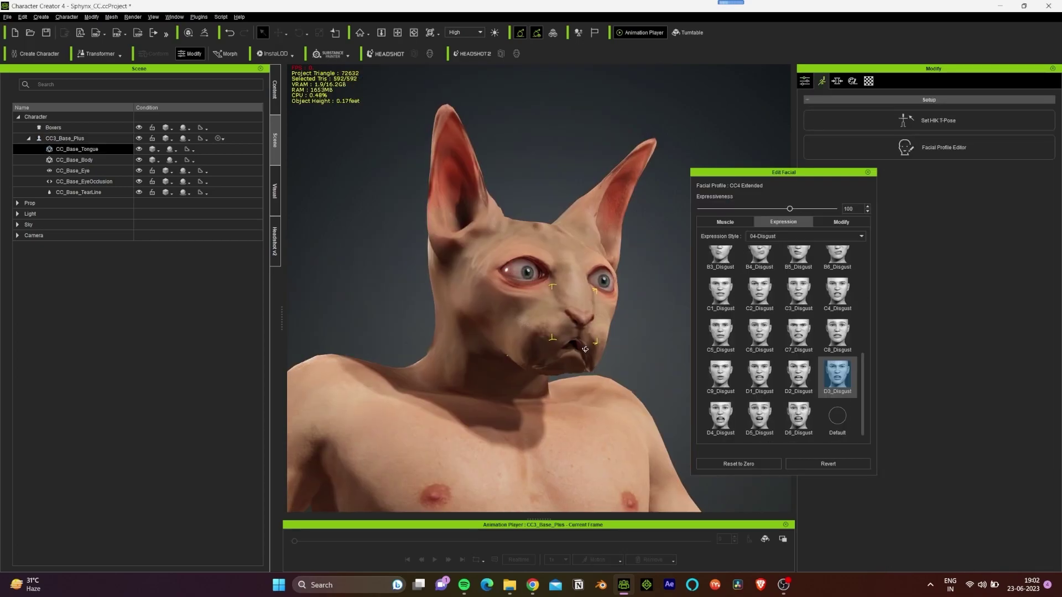
click(720, 415)
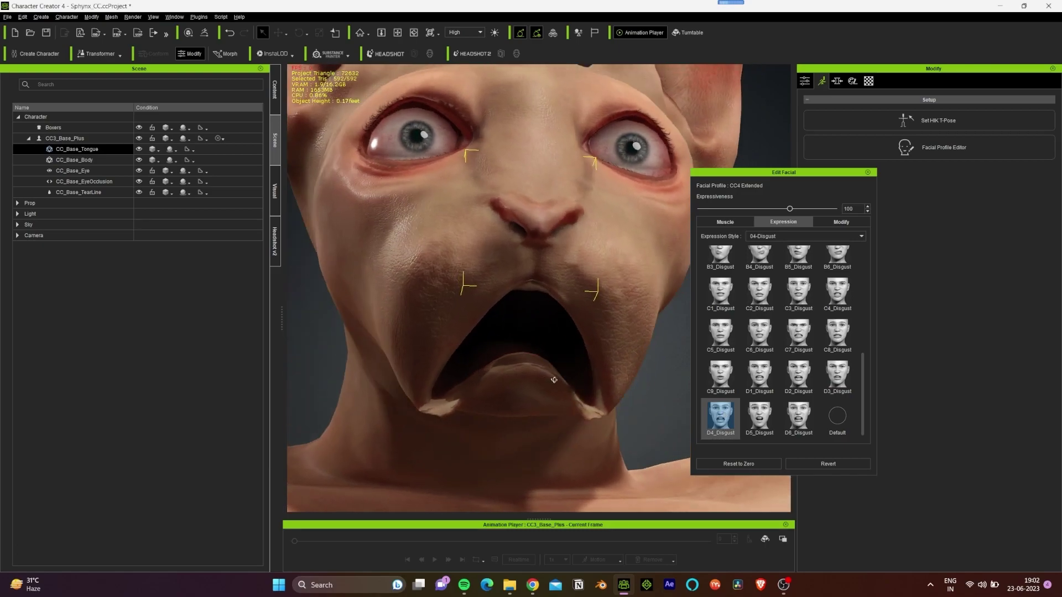
middle_drag(499, 291, 540, 274)
click(803, 81)
click(1028, 142)
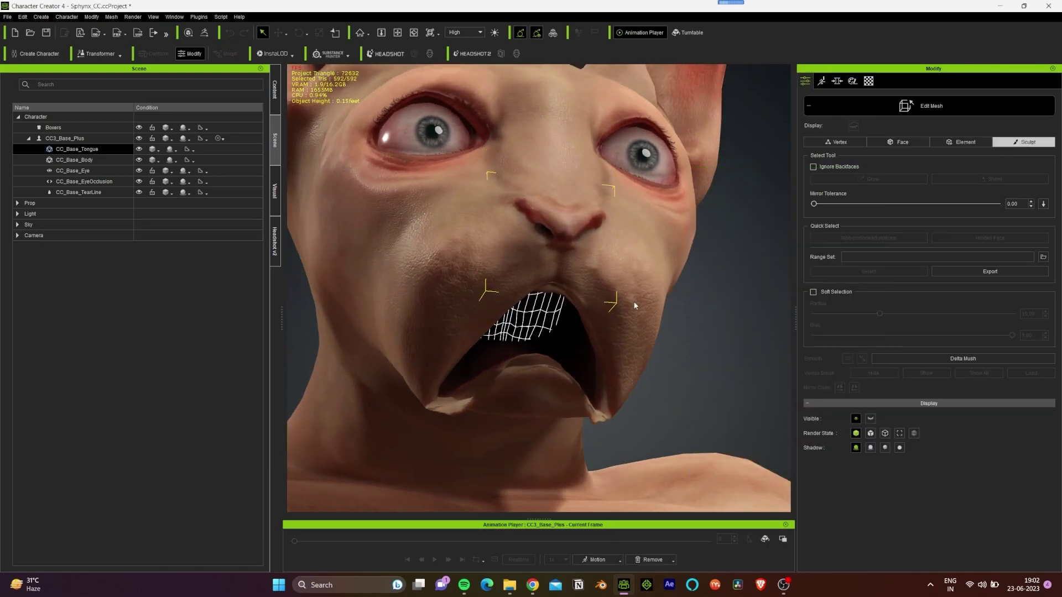
click(65, 138)
click(929, 105)
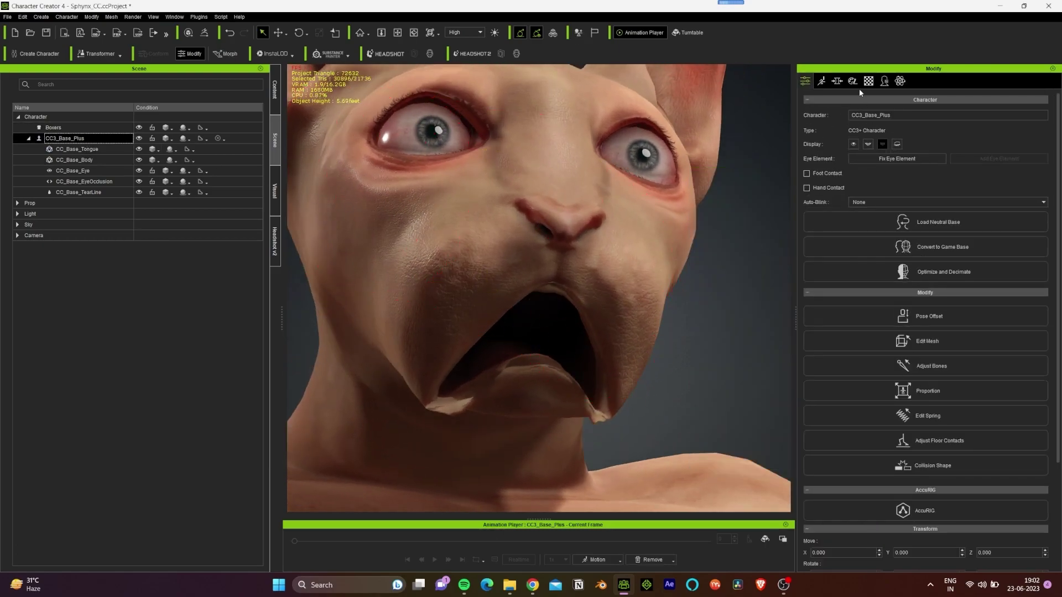
Sculpt-smooth the jagged lower lip and both mouth corners, then leave sculpt mode.
click(819, 82)
click(942, 342)
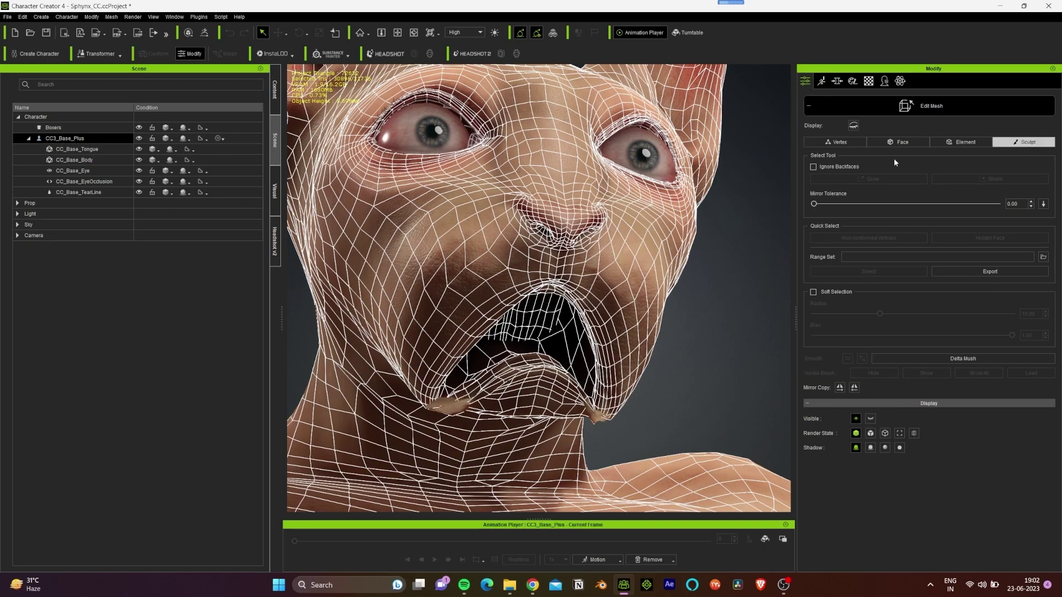
click(1027, 142)
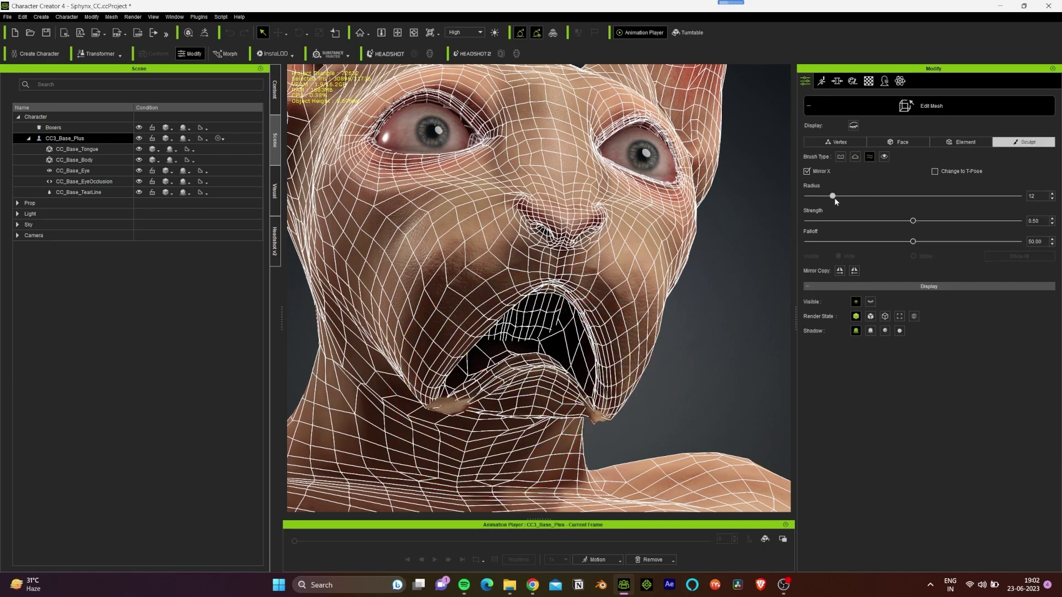
drag(437, 412, 611, 418)
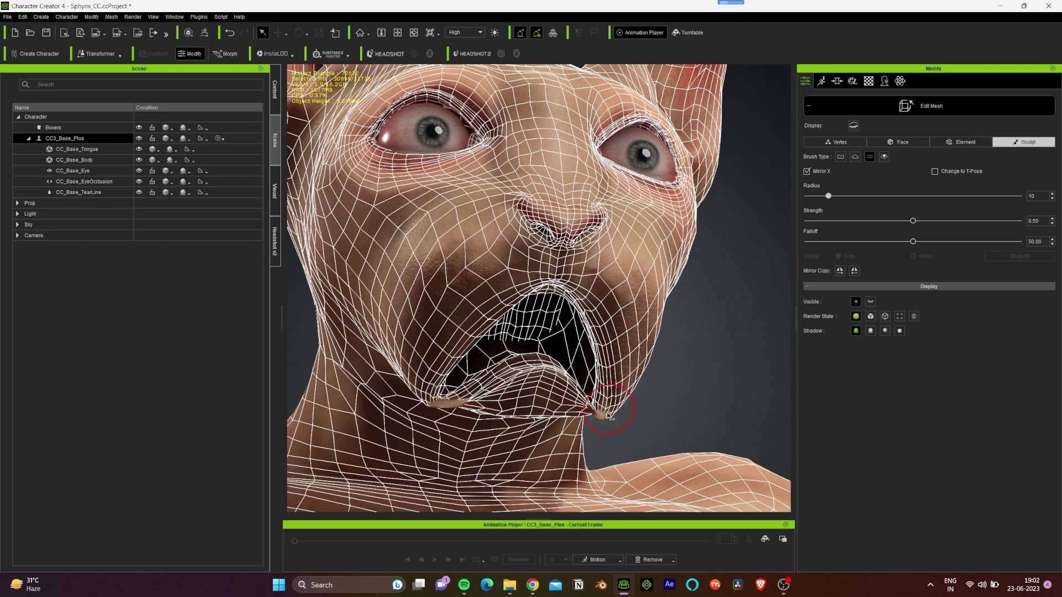
right_drag(585, 421, 506, 309)
scroll(506, 309, up, 5)
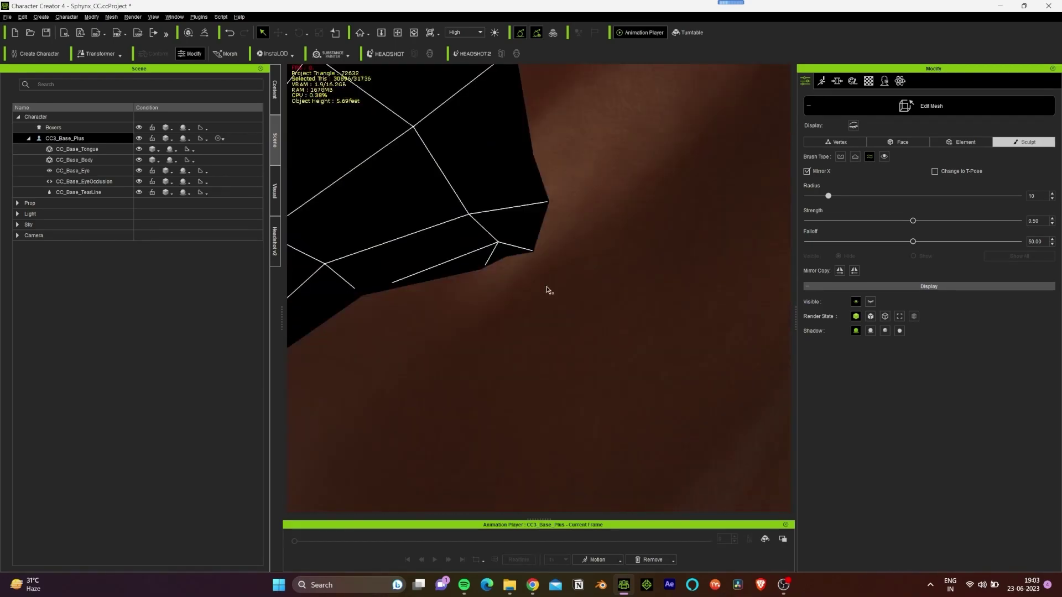
scroll(506, 309, down, 3)
drag(506, 309, 465, 295)
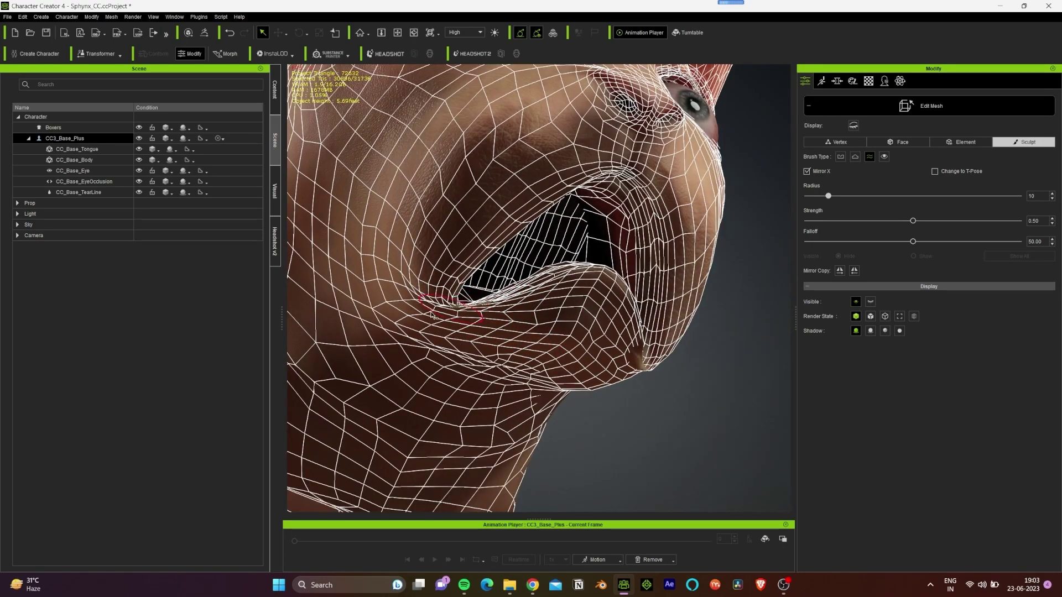
drag(643, 372, 655, 348)
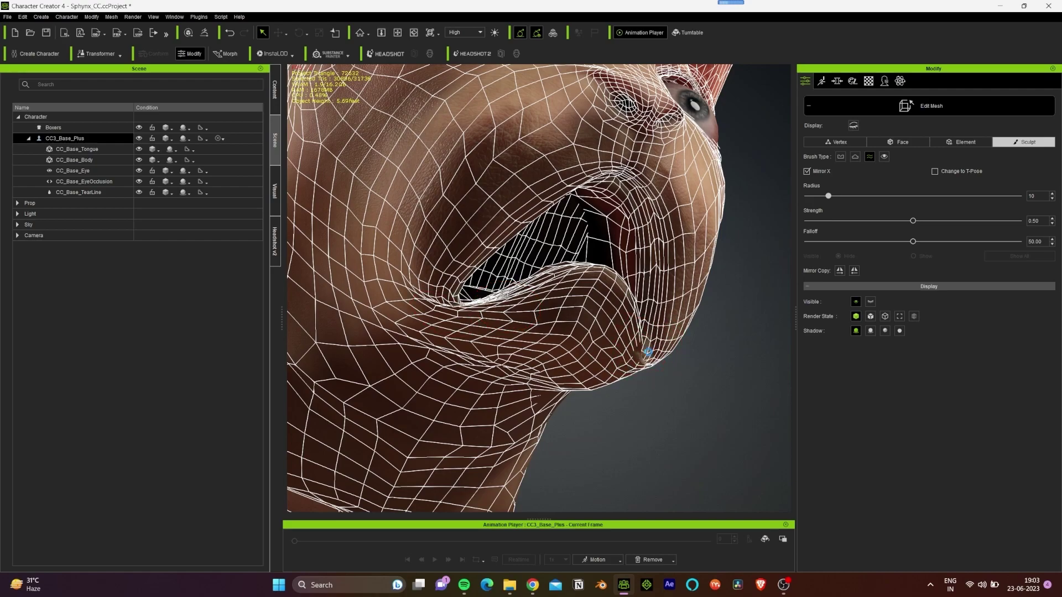
key(f)
key(Escape)
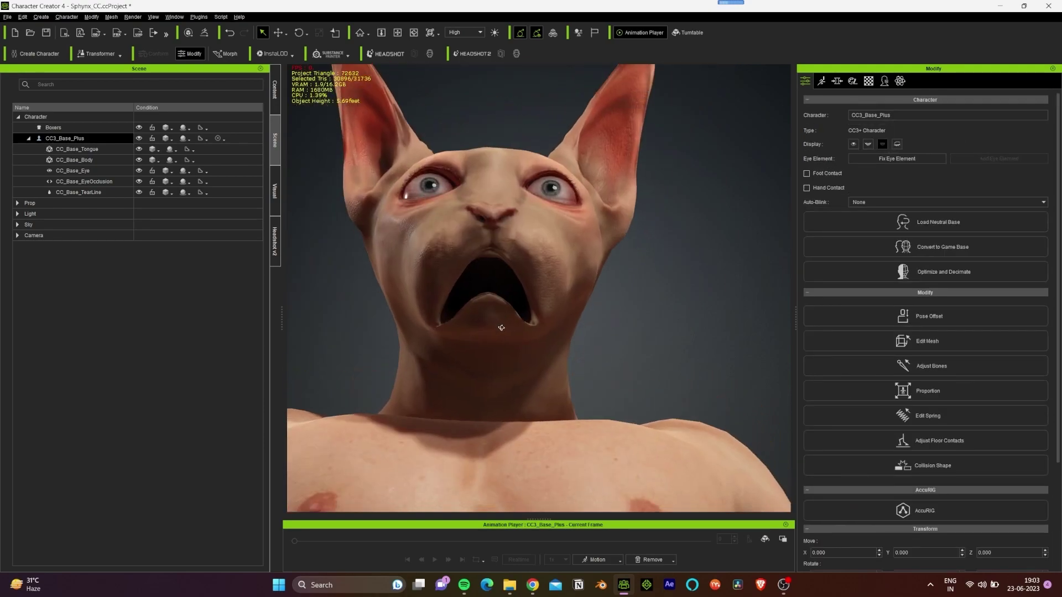
Apply the C2_Happy expression so the cat's mouth closes.
click(837, 80)
click(929, 147)
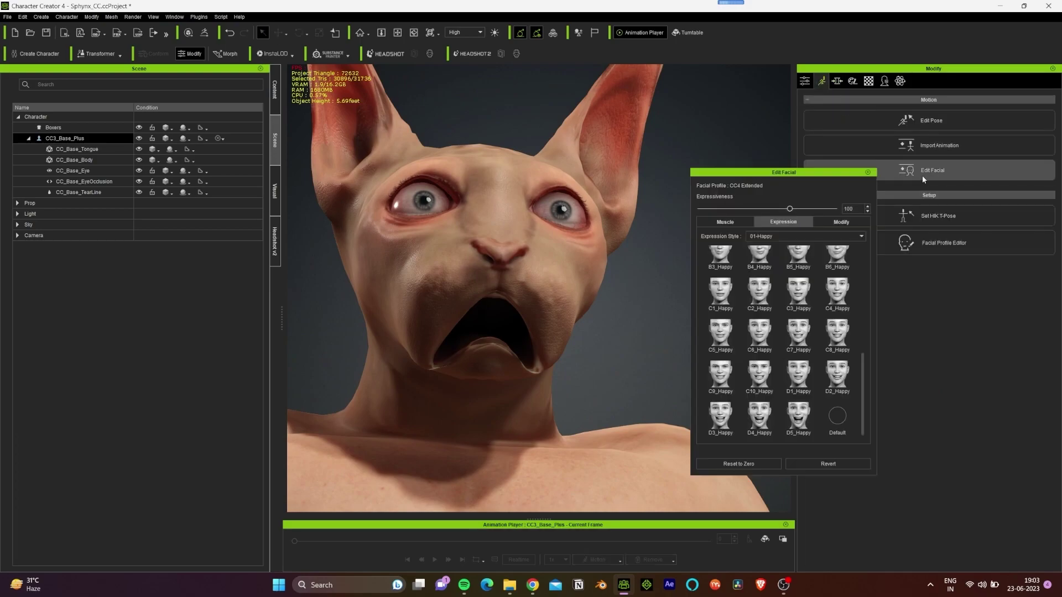
click(759, 292)
scroll(529, 296, down, 5)
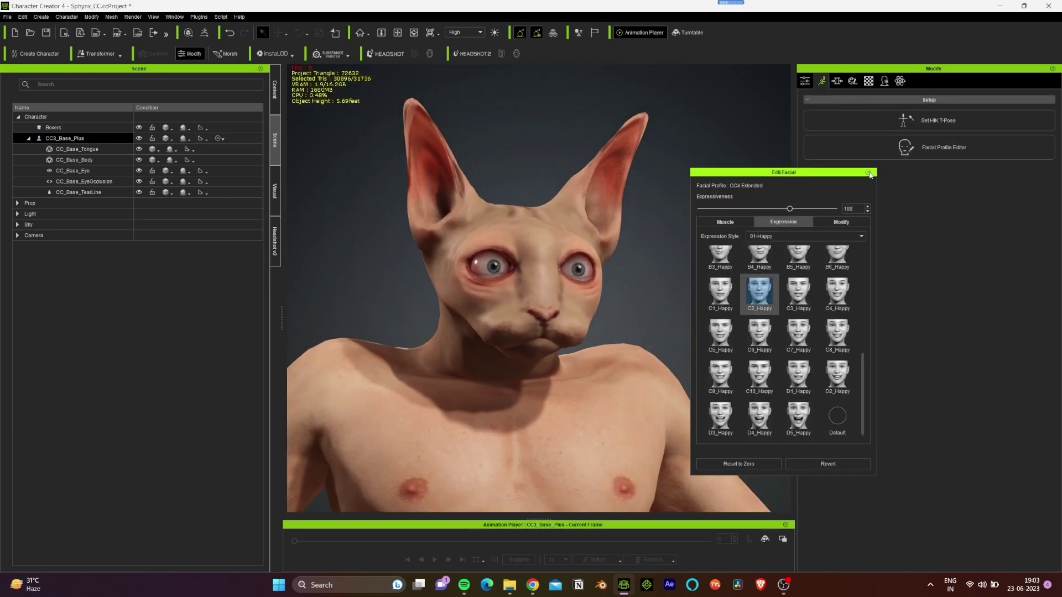
click(867, 173)
Delete the Boxers from the character.
right_drag(531, 316, 639, 372)
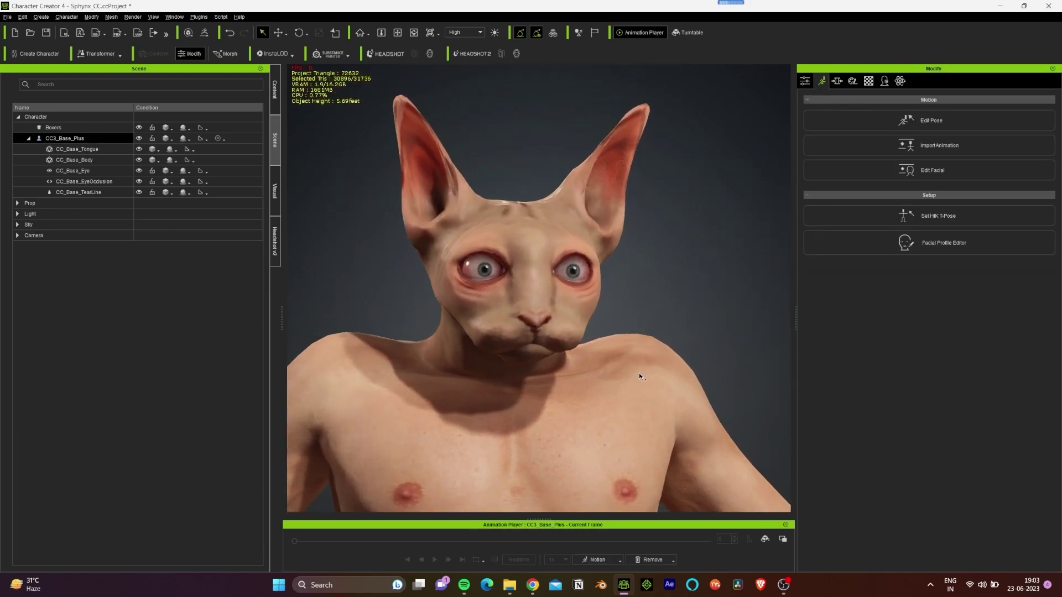
scroll(607, 389, down, 5)
scroll(606, 391, down, 5)
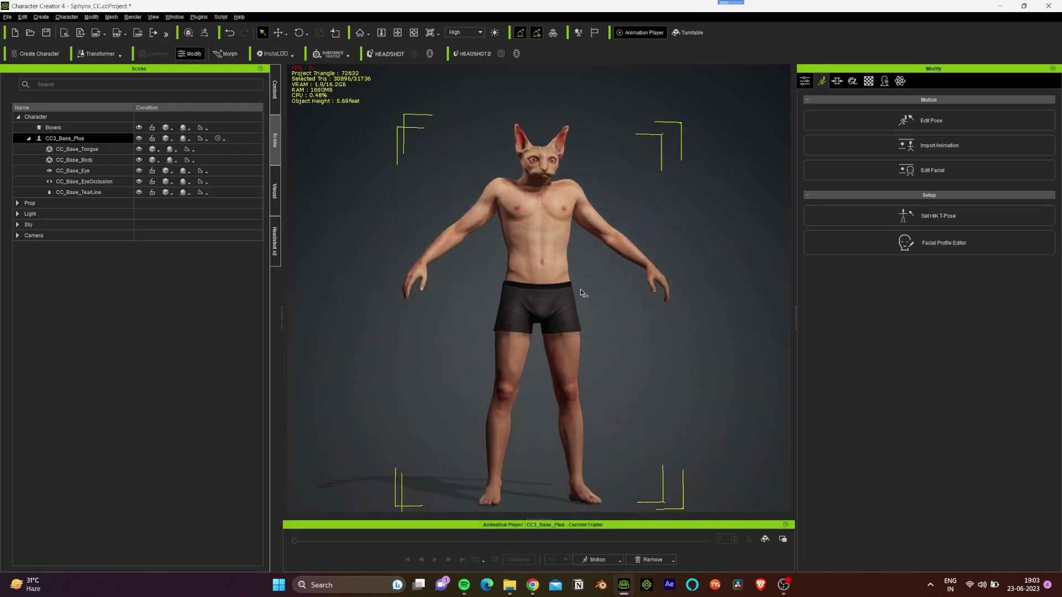
click(560, 314)
key(Delete)
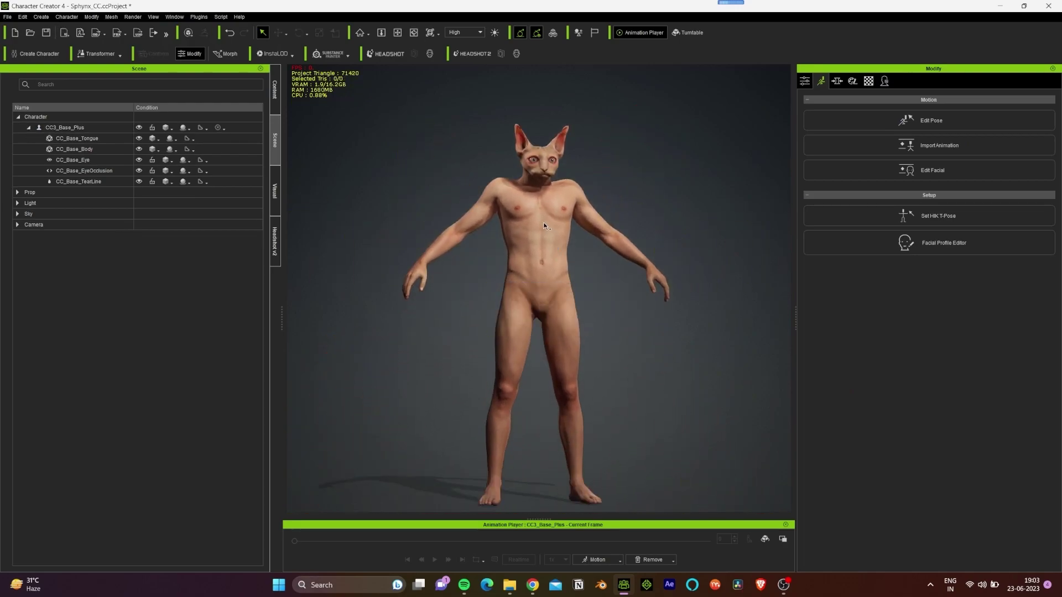
Set the Full Body morph Body Thin to 100 and inspect the slimmed body and face.
click(540, 249)
click(838, 81)
click(864, 136)
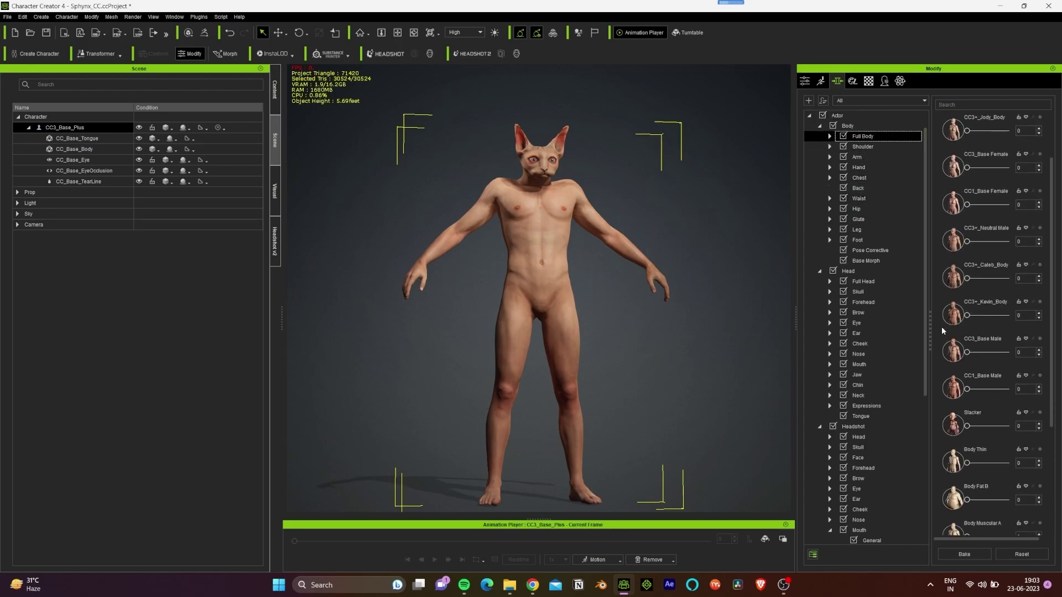
drag(967, 463, 1007, 463)
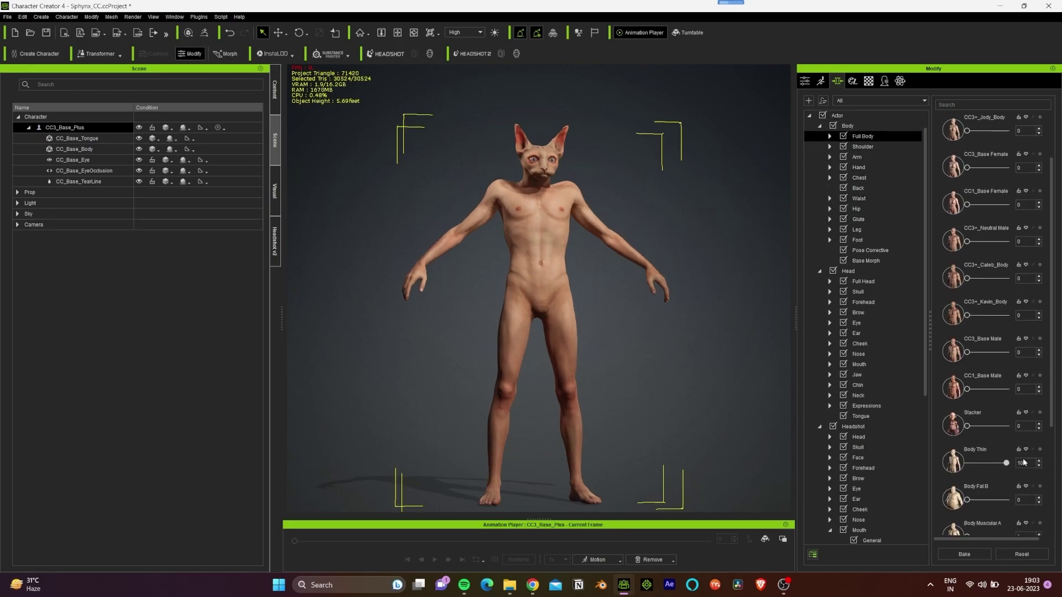
alt+drag(595, 284, 540, 324)
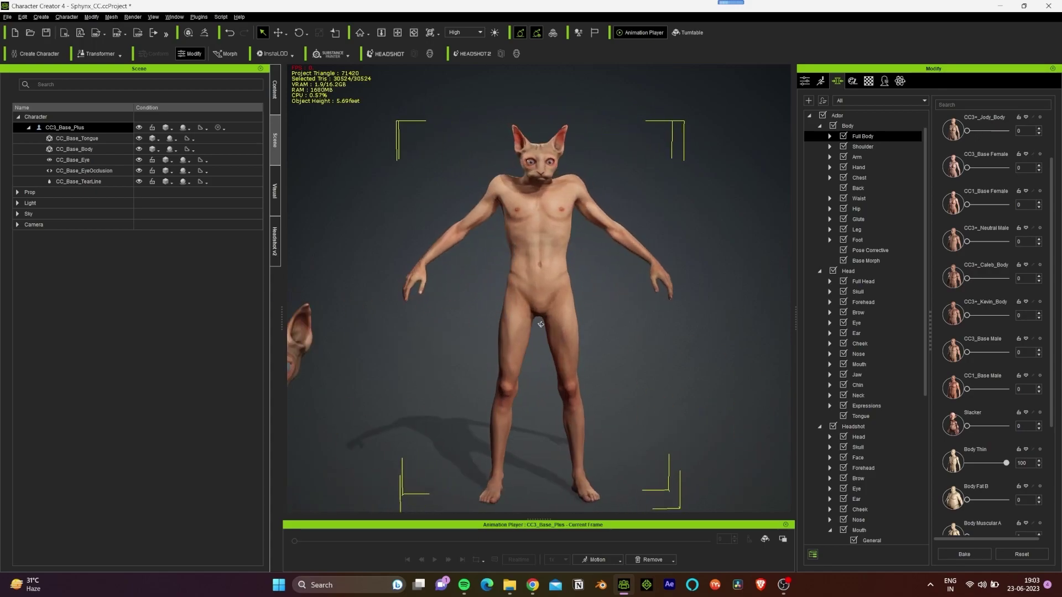
scroll(540, 325, up, 10)
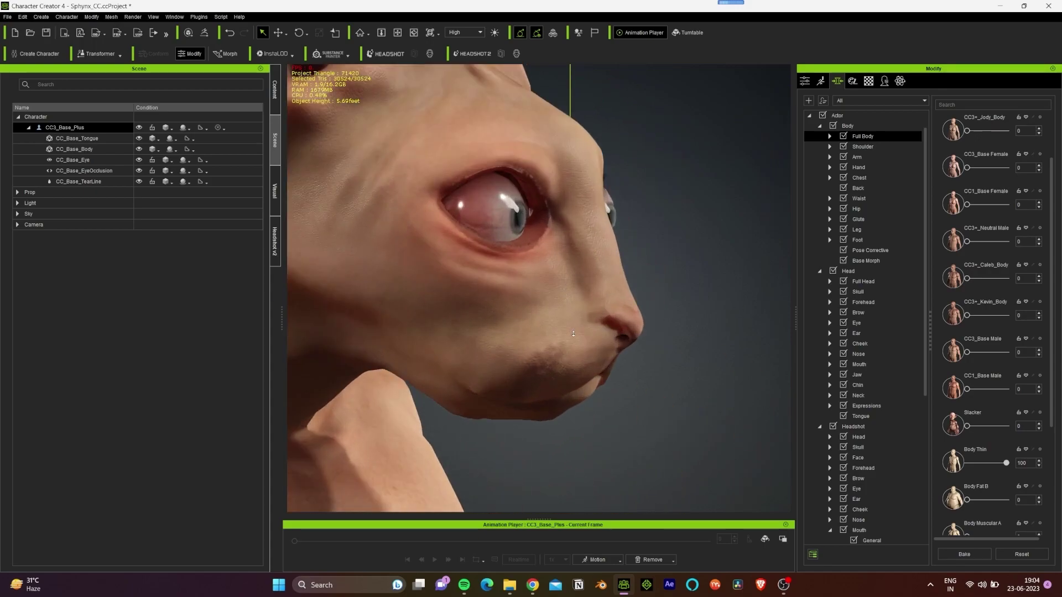
scroll(574, 334, up, 5)
mouse_move(598, 356)
alt+mouse_down()
mouse_move(672, 352)
mouse_move(442, 255)
alt+mouse_up()
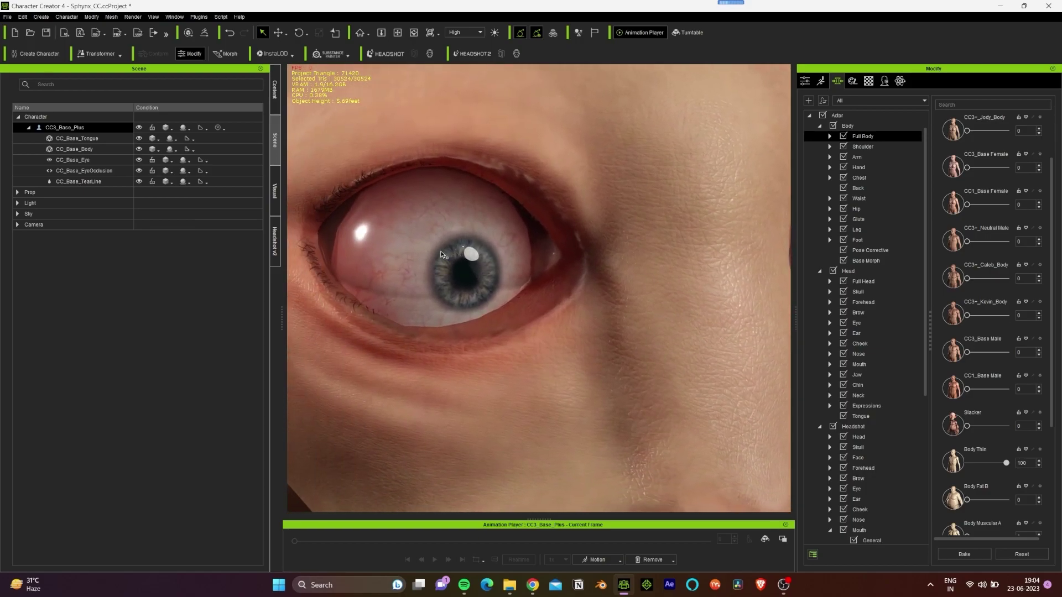
middle_drag(442, 254, 514, 254)
scroll(651, 324, down, 6)
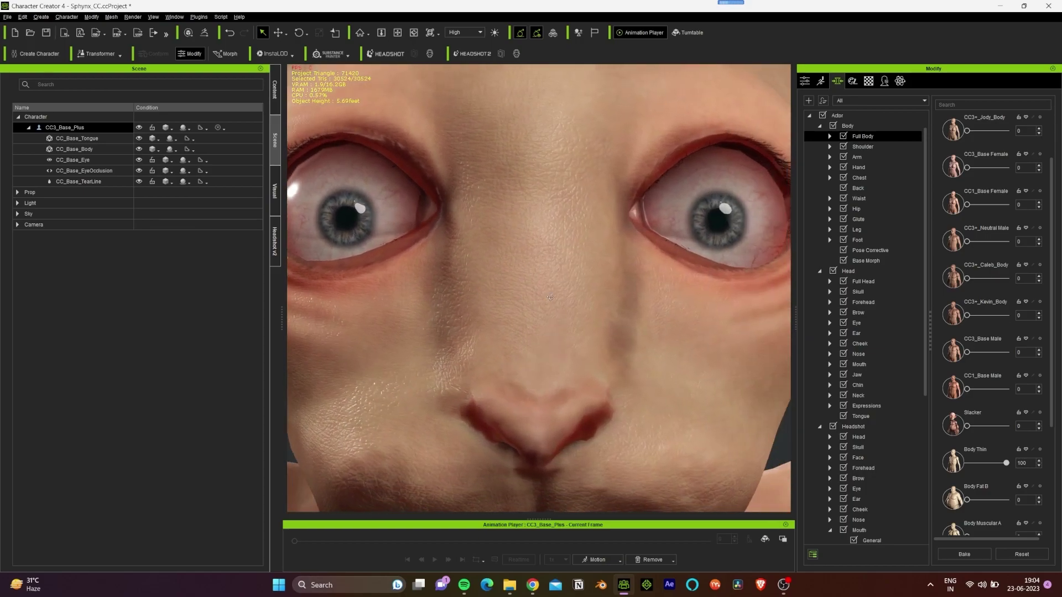
alt+drag(642, 306, 679, 300)
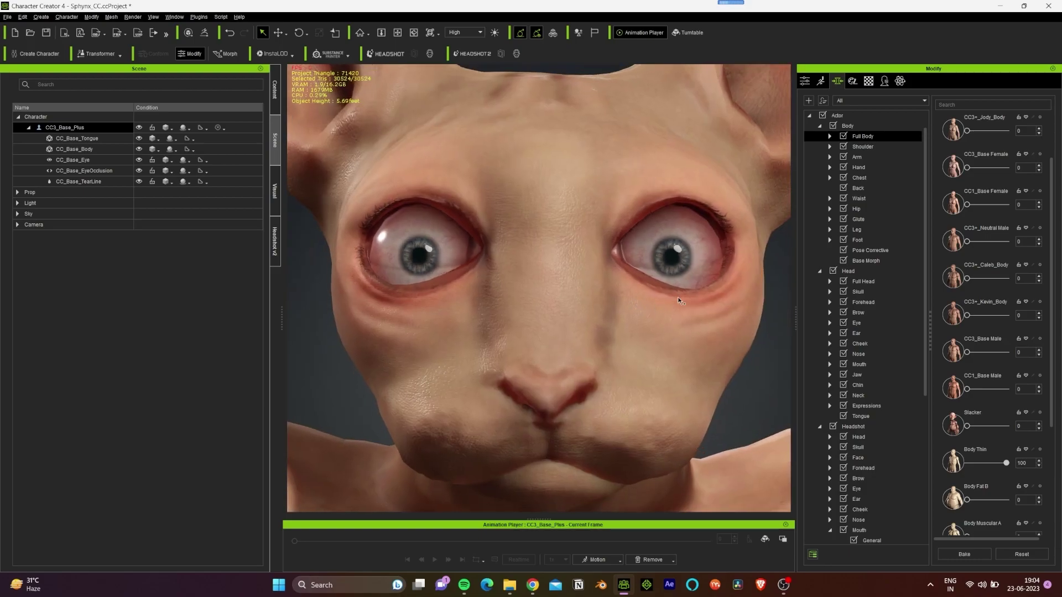
scroll(892, 458, down, 5)
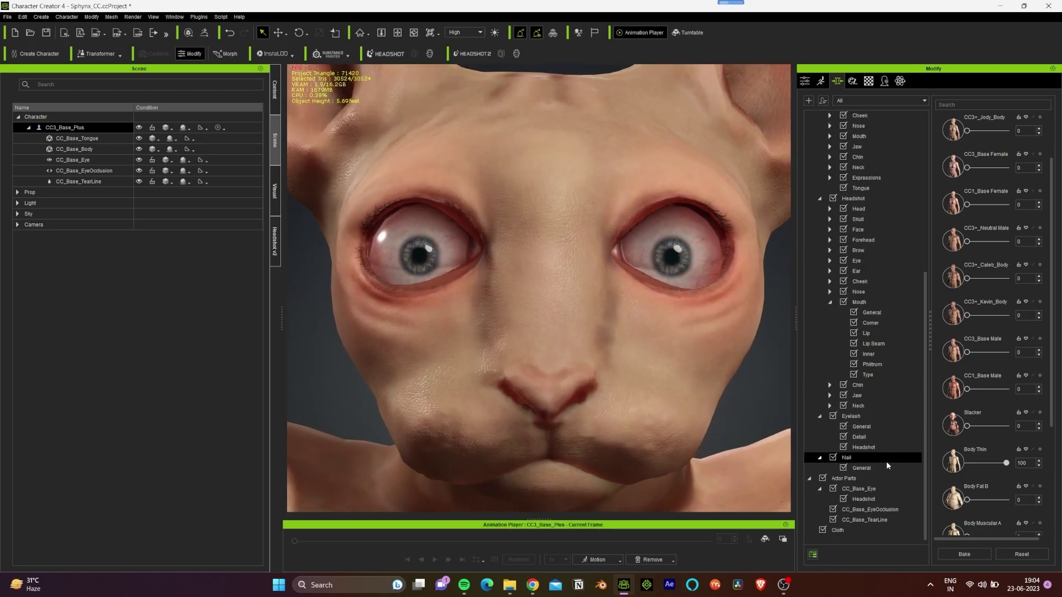
On CC_Base_Eye, set Eyeball Iris Scale to 350 and Eyeball Pupil Scale to 250.
click(858, 488)
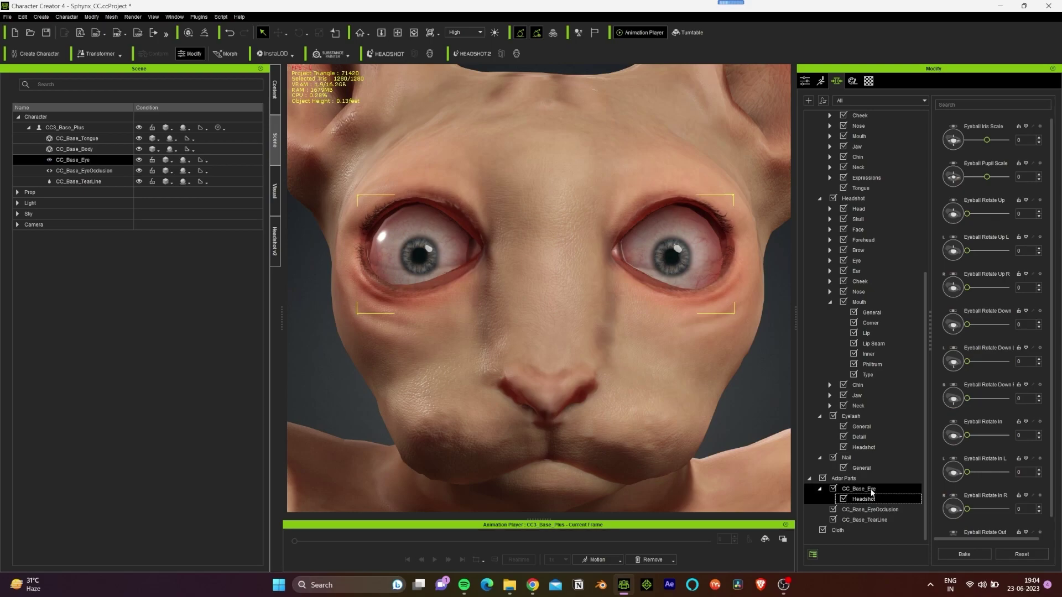
drag(987, 177, 1006, 177)
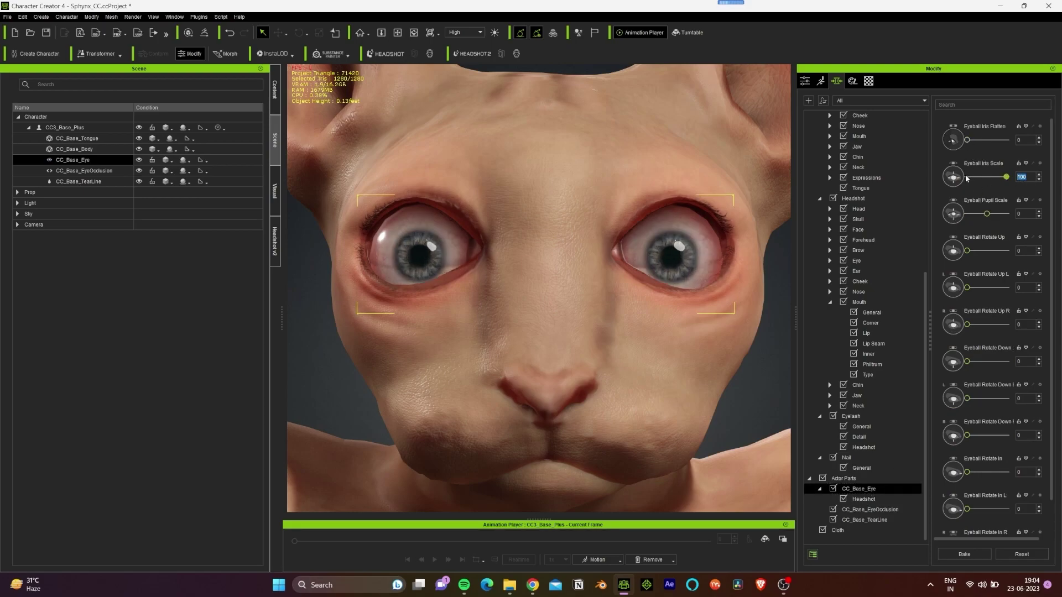
text(300)
key(Return)
key(Return)
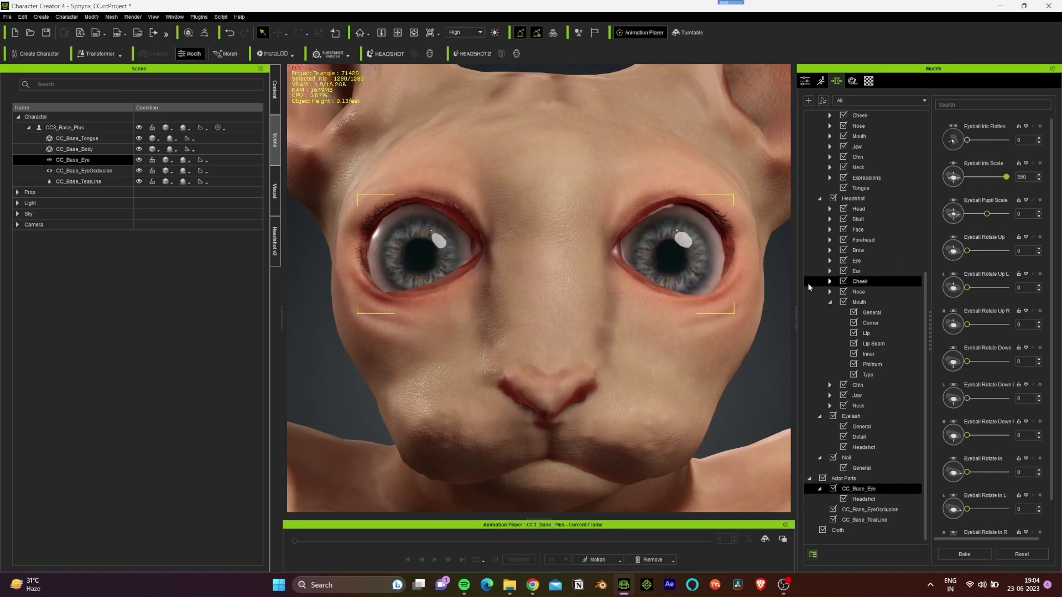
mouse_move(539, 290)
alt+mouse_down()
mouse_move(415, 290)
mouse_move(514, 290)
alt+mouse_up()
drag(986, 214, 1006, 214)
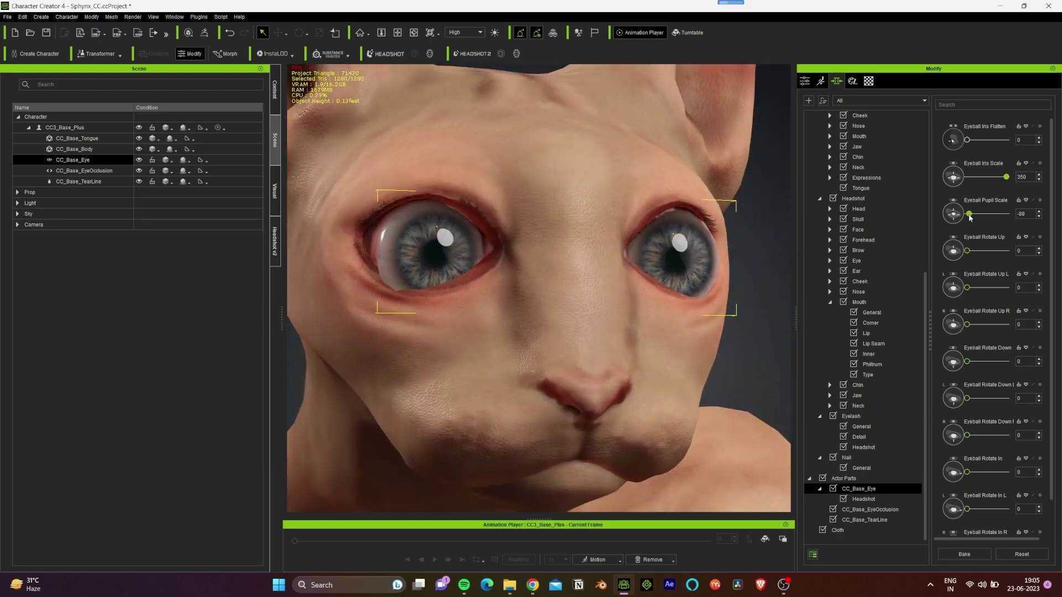
text(250)
key(Return)
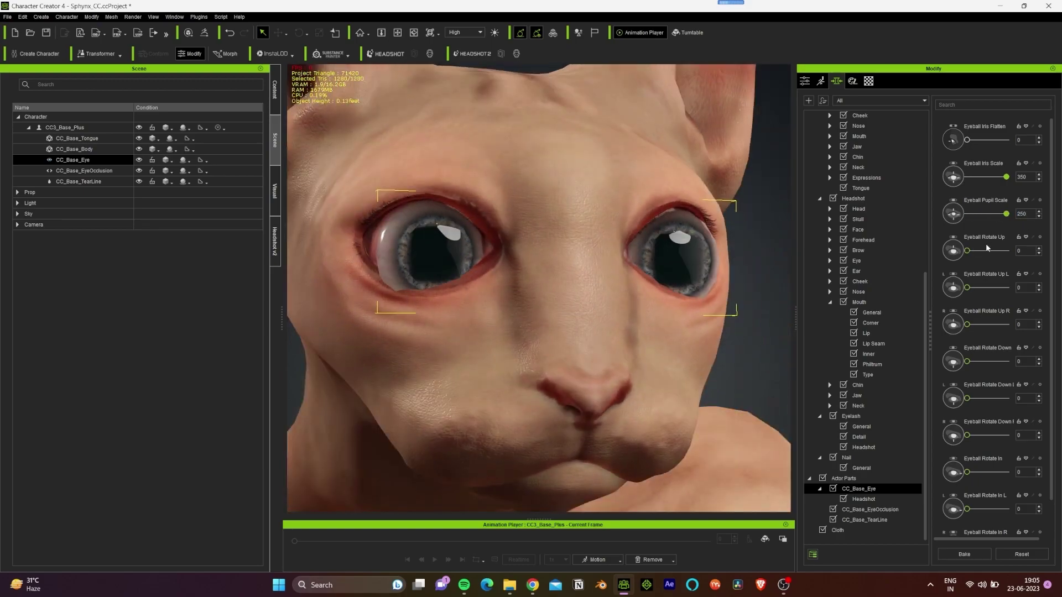
scroll(539, 291, down, 5)
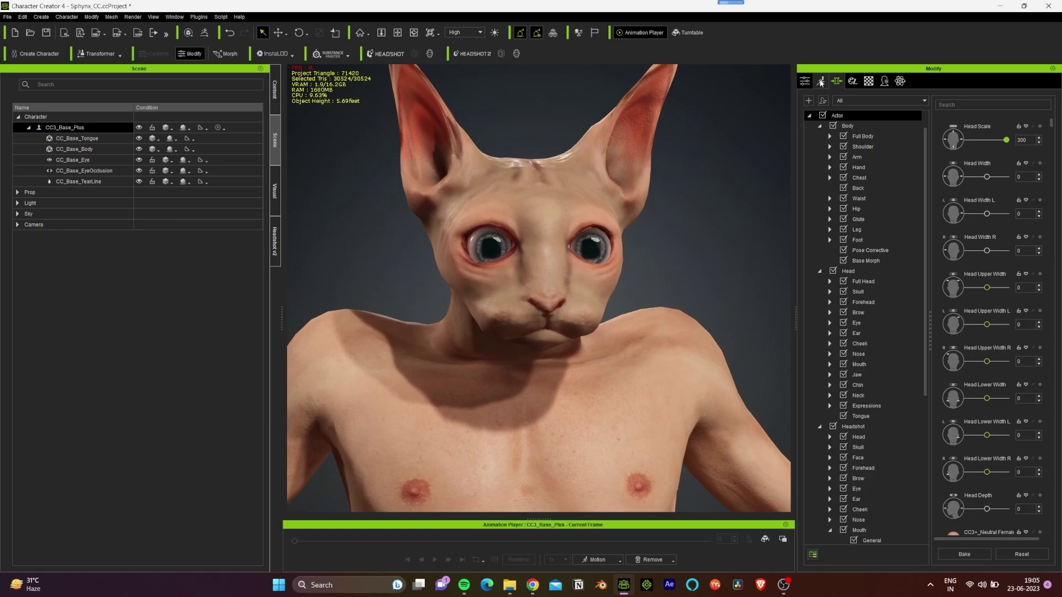
click(836, 80)
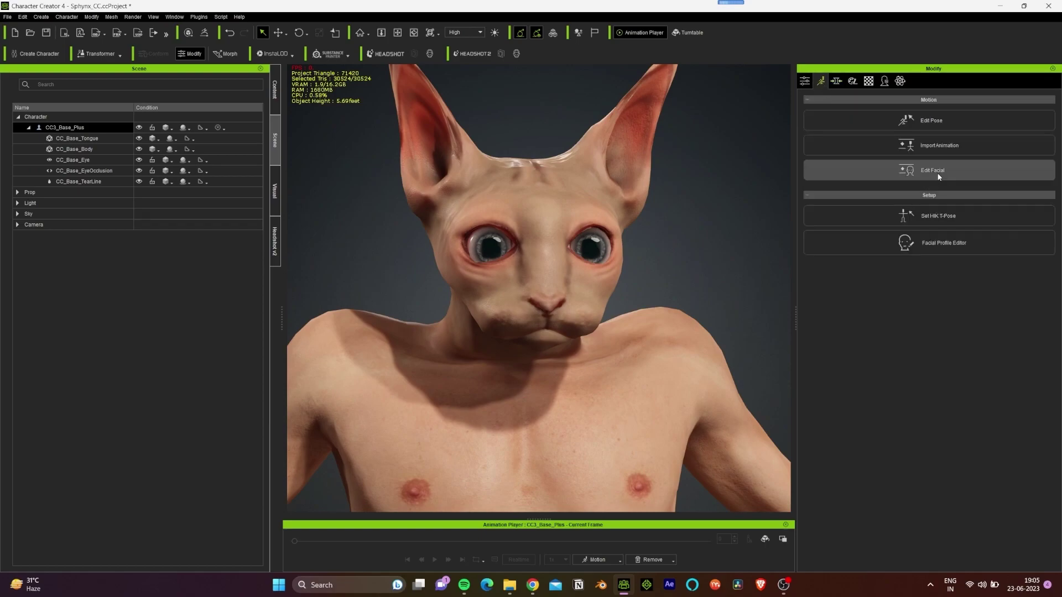
click(938, 172)
click(734, 222)
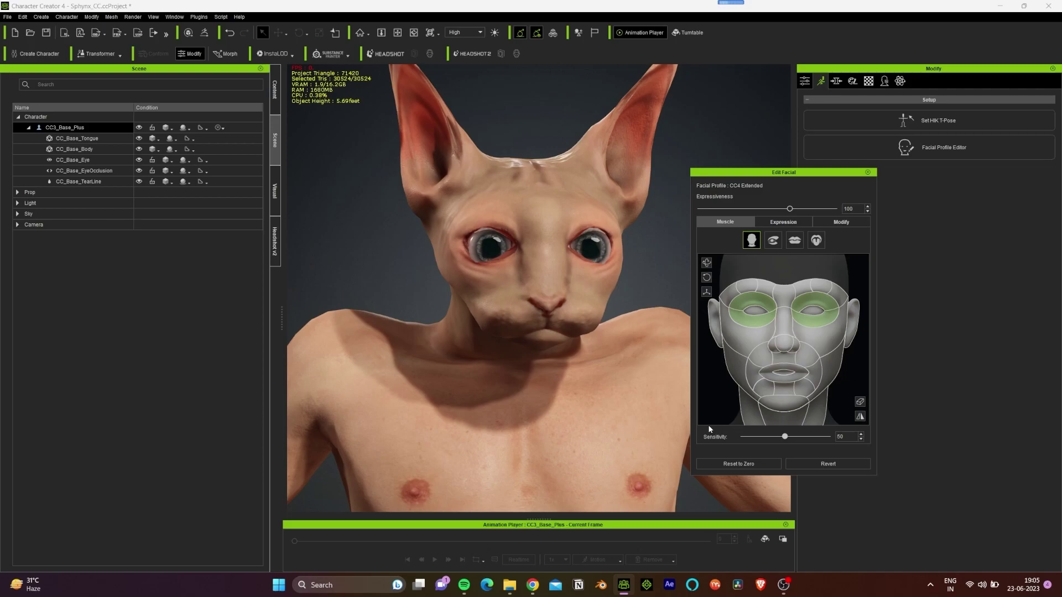
click(869, 172)
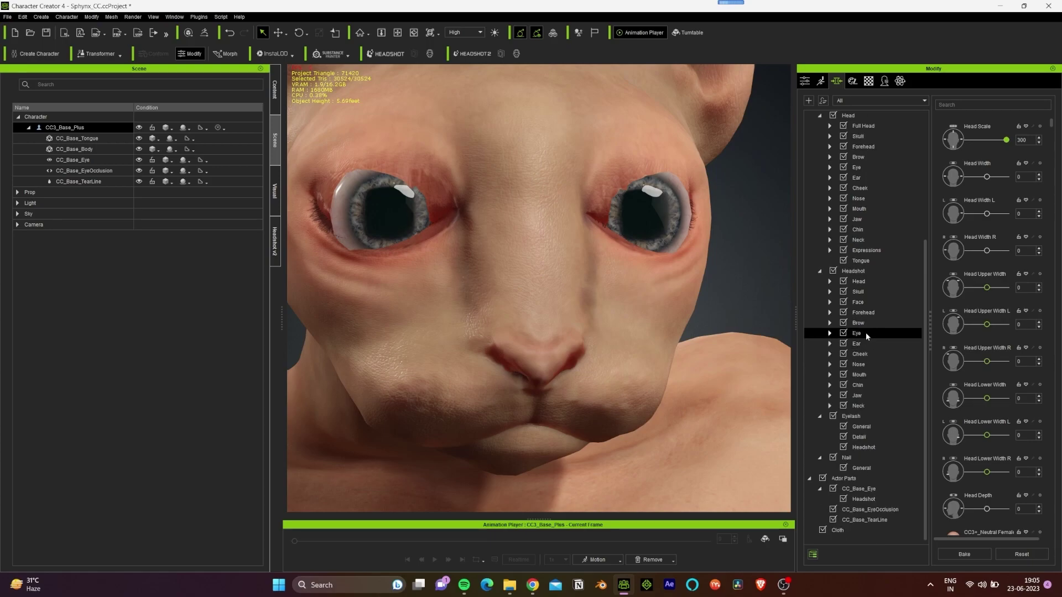
Filter Eye morphs by 'ball', raise Eyeball Height, and set Width -80 and Depth -100.
click(865, 333)
click(961, 105)
text(ball)
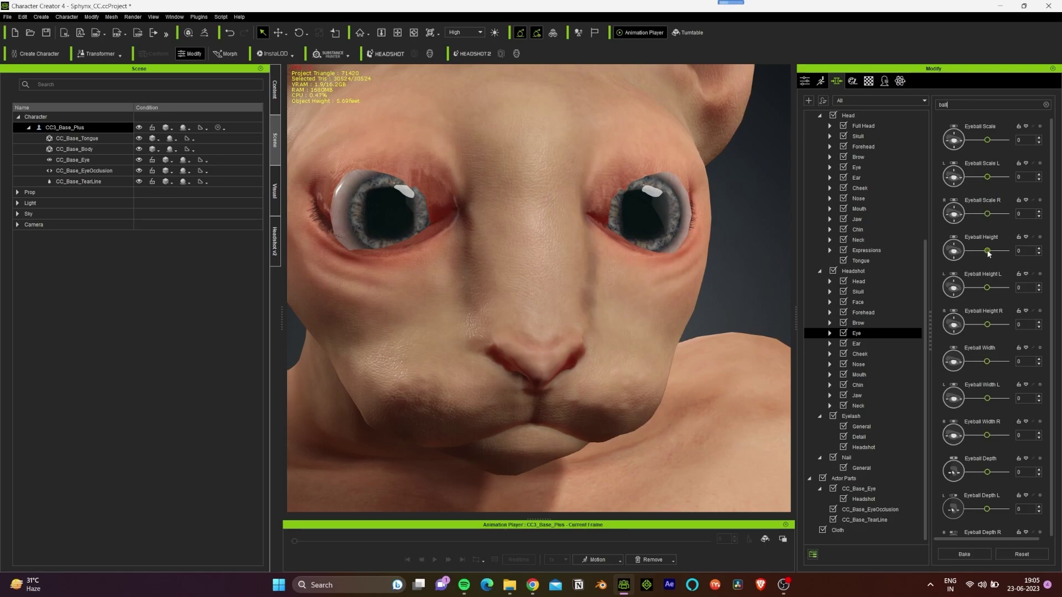
drag(987, 250, 1000, 251)
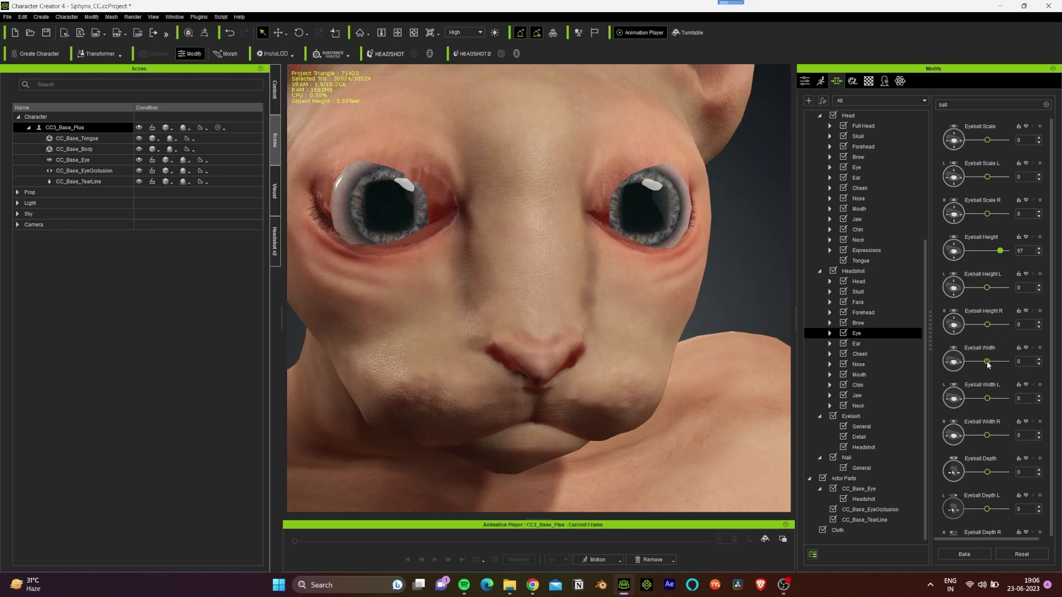
drag(987, 362, 973, 362)
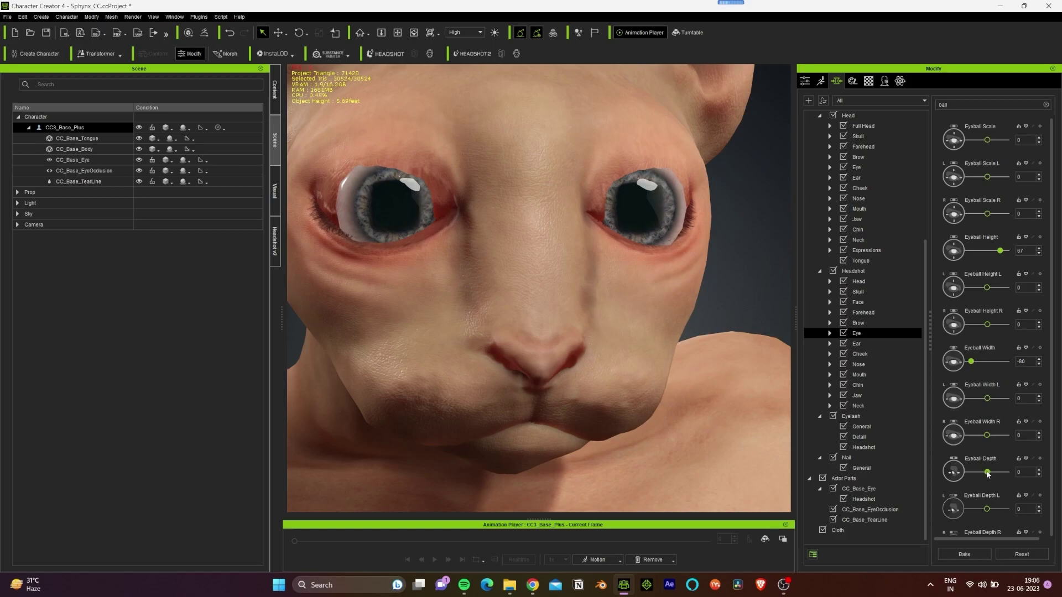
drag(987, 472, 975, 473)
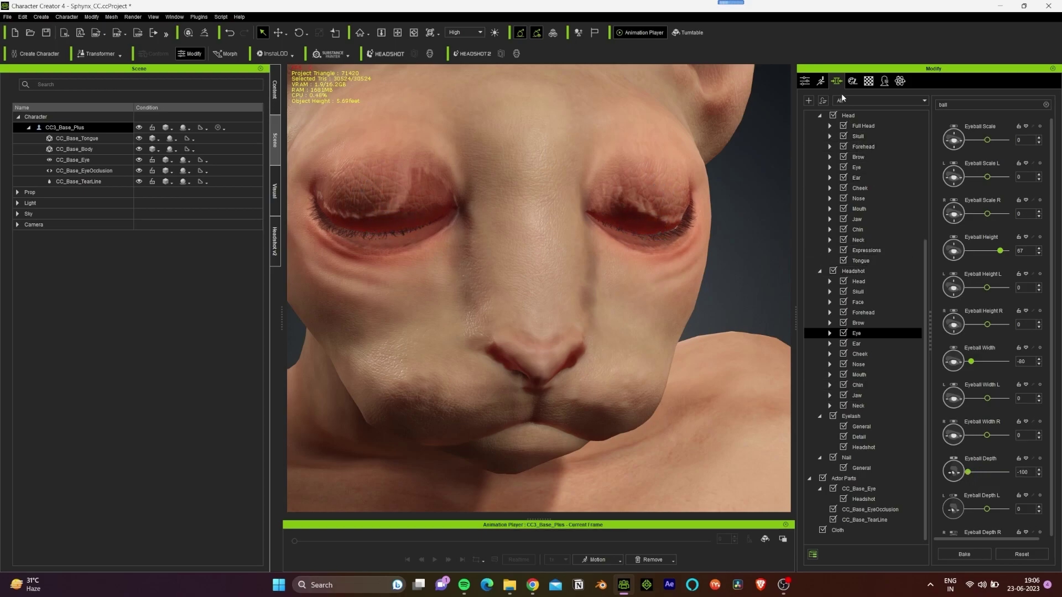
Drag the facial puppet's eye area to open the cat's eyes wide, then return home view.
click(822, 81)
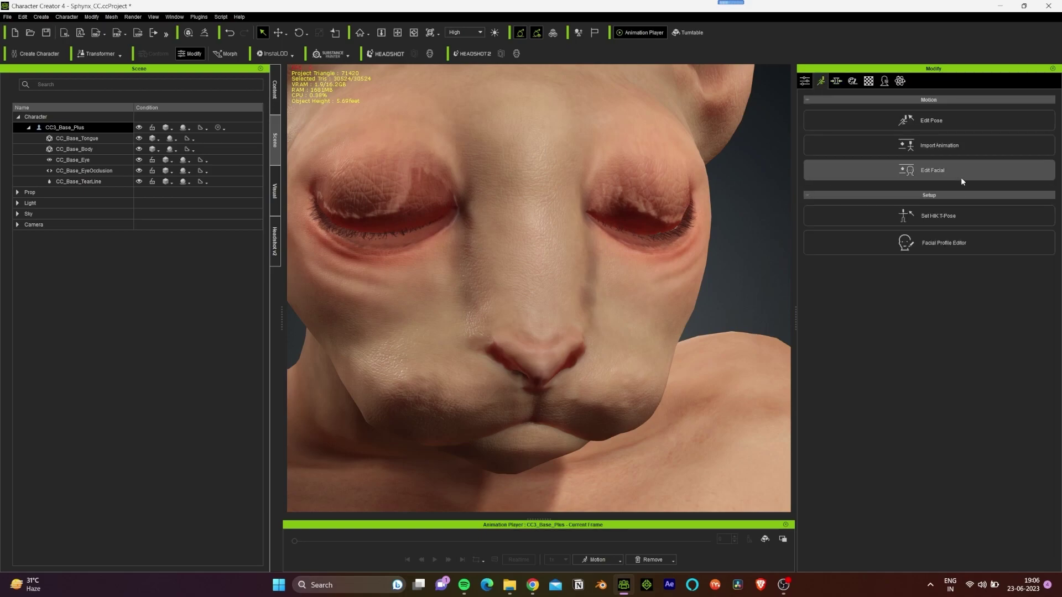
click(855, 176)
mouse_move(715, 381)
mouse_down()
mouse_move(710, 327)
mouse_move(712, 381)
mouse_move(712, 347)
mouse_up()
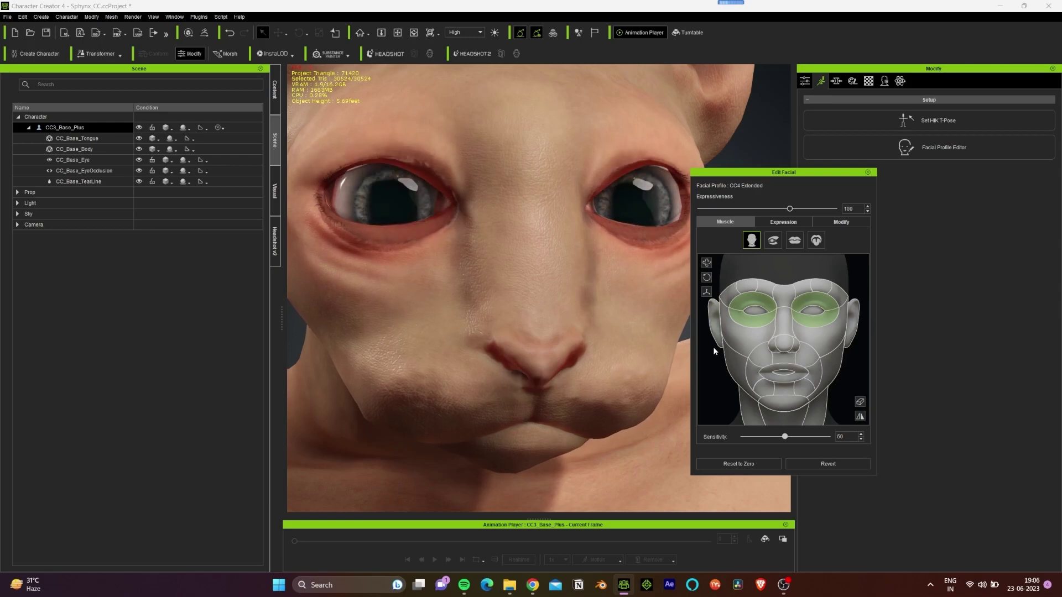
click(867, 172)
right_drag(528, 310, 669, 241)
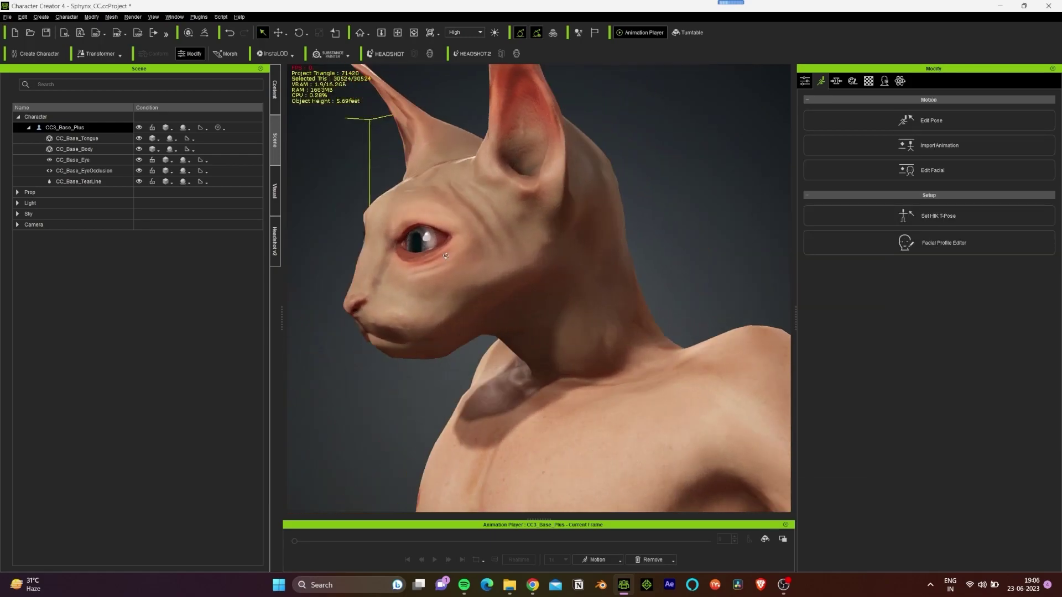
drag(670, 241, 666, 250)
key(Home)
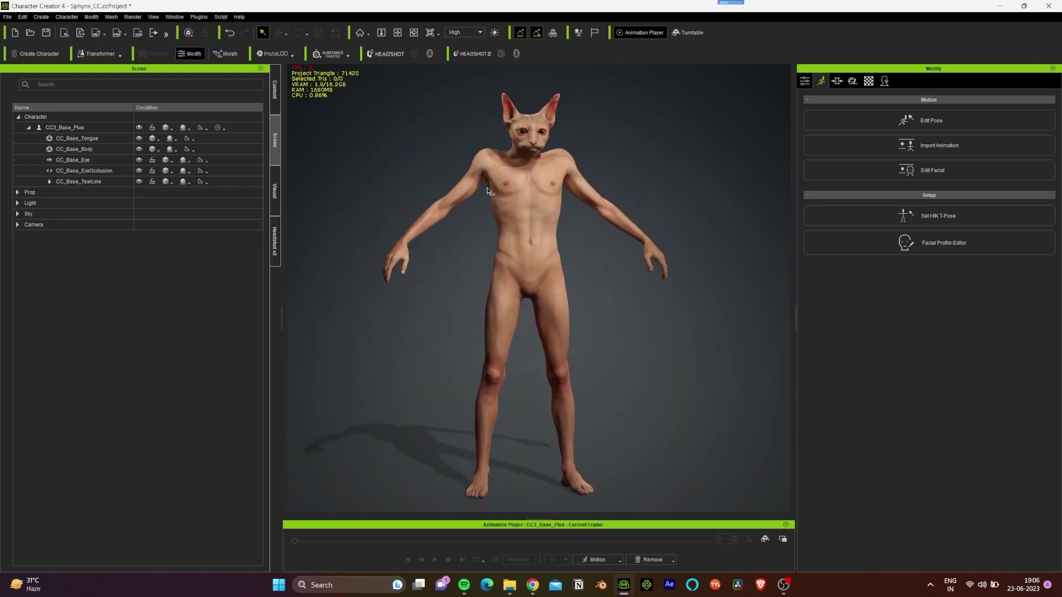
scroll(549, 155, up, 5)
scroll(549, 155, up, 5)
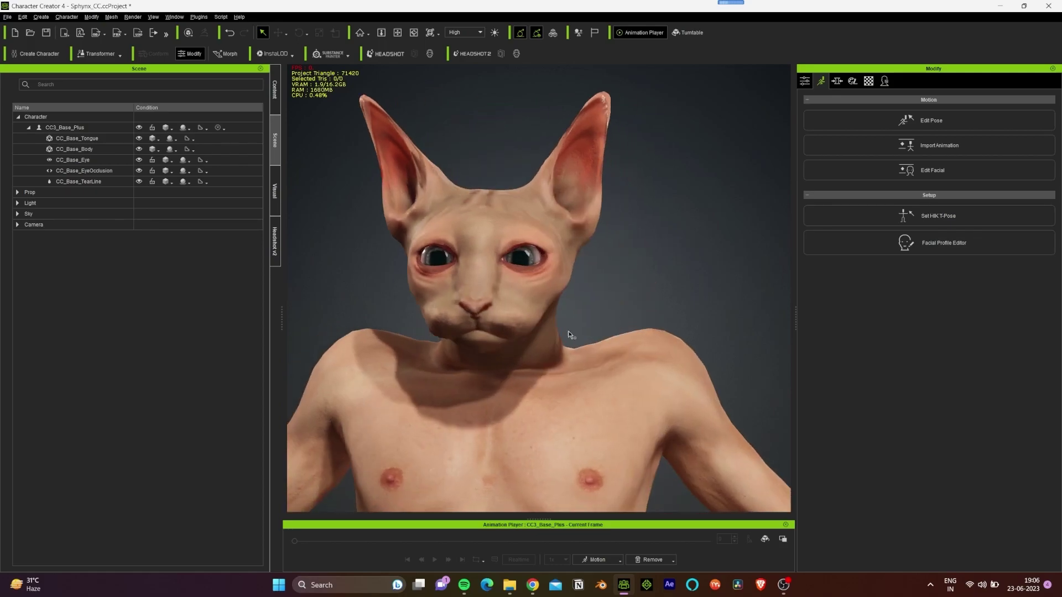
scroll(550, 156, down, 6)
scroll(550, 362, down, 5)
Dress the cat in Kimono_Turquoise from the Bigboss40 Karate_Martial_Arts coats.
click(273, 90)
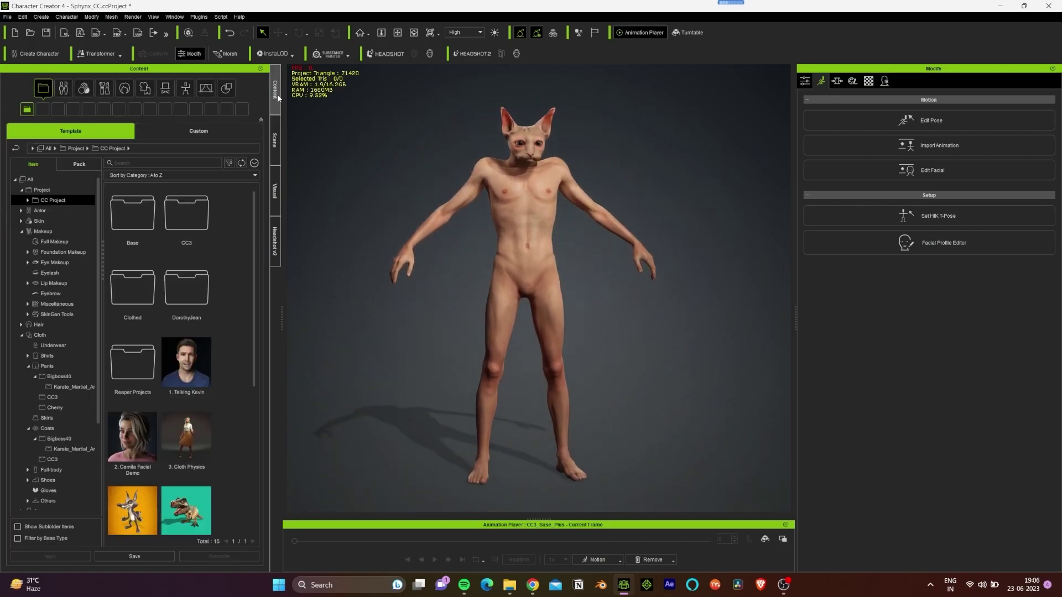
click(31, 355)
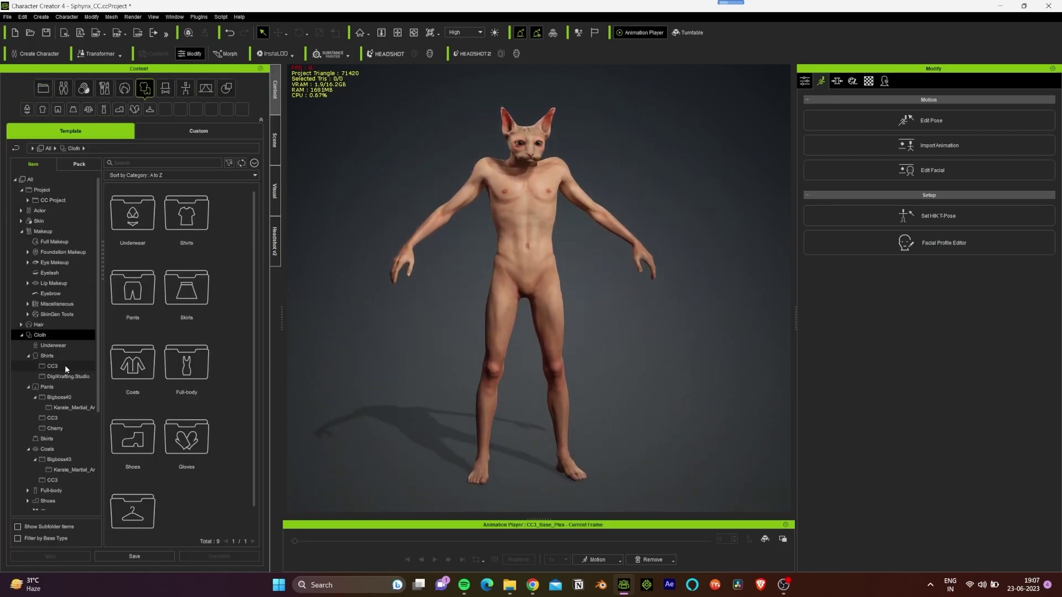
click(51, 365)
click(48, 449)
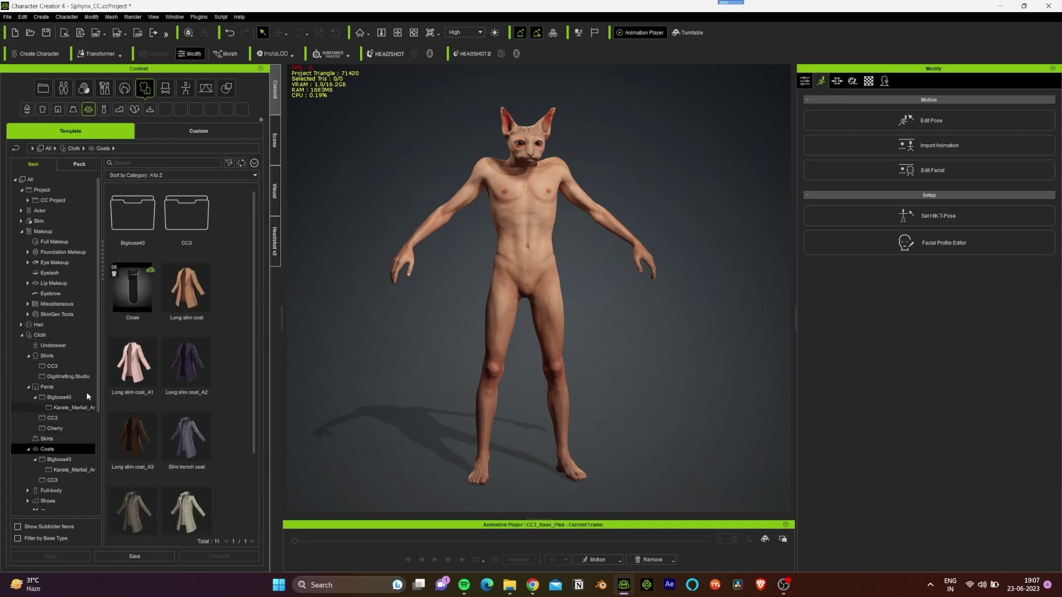
double_click(132, 214)
scroll(187, 385, down, 3)
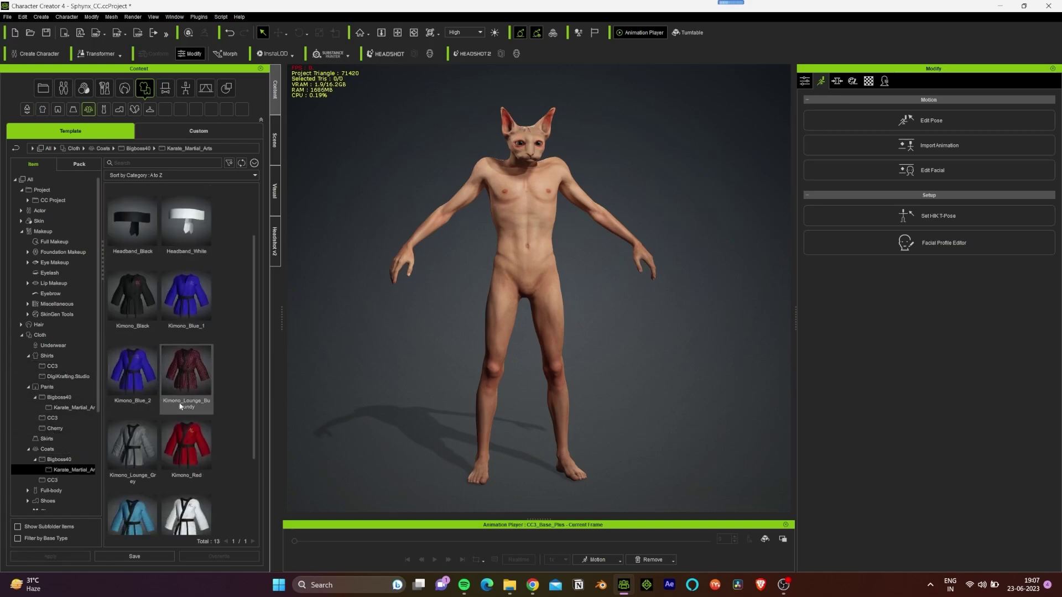
double_click(133, 489)
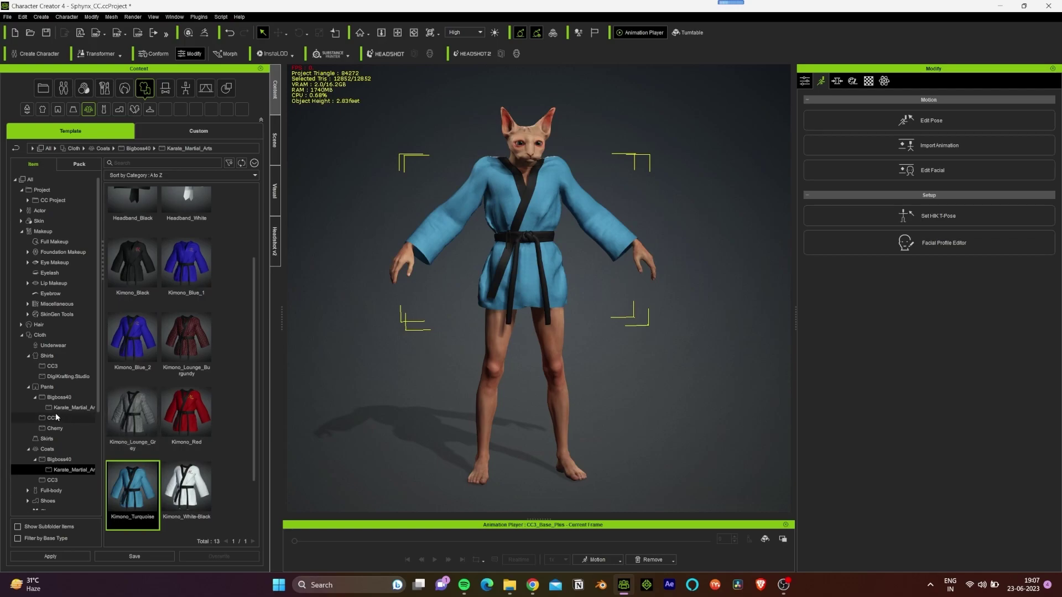
scroll(56, 413, down, 2)
Add the matching Pants_Turquoise from the Bigboss40 pants folder.
click(73, 366)
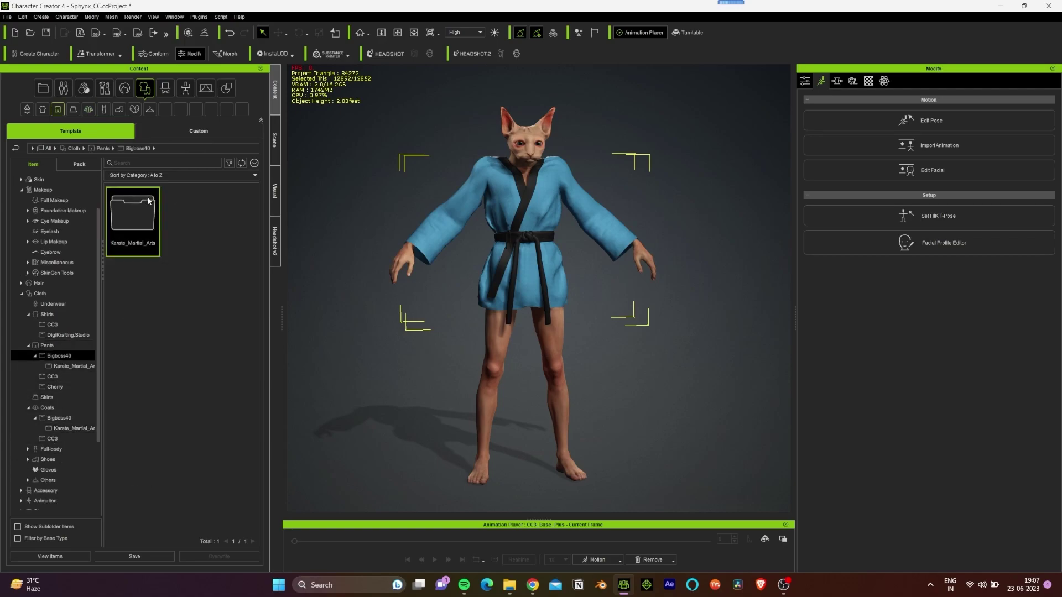
double_click(133, 440)
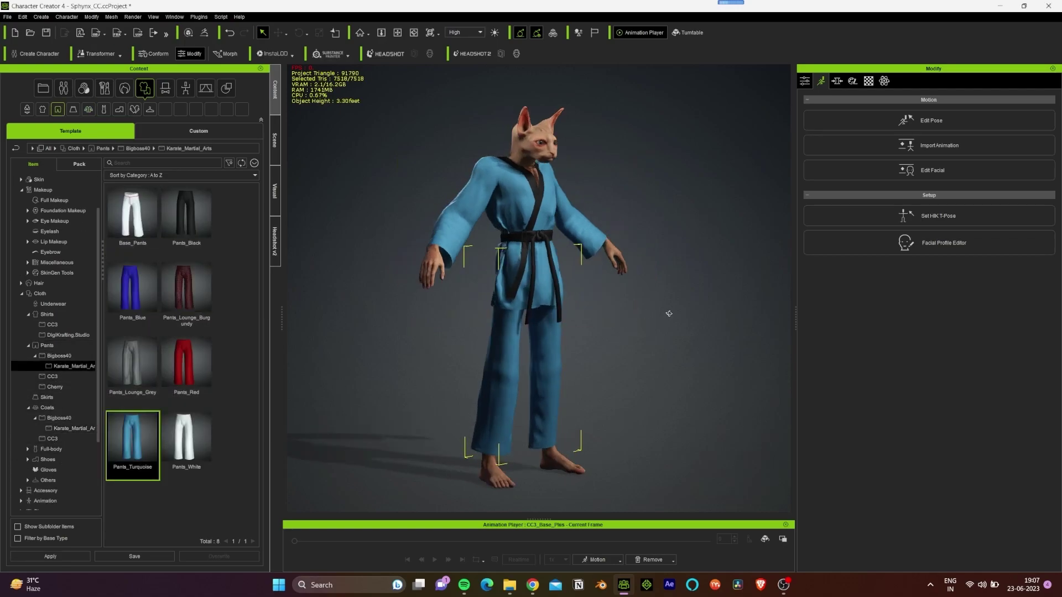
mouse_move(637, 326)
alt+mouse_down()
mouse_move(622, 309)
mouse_move(598, 310)
alt+mouse_up()
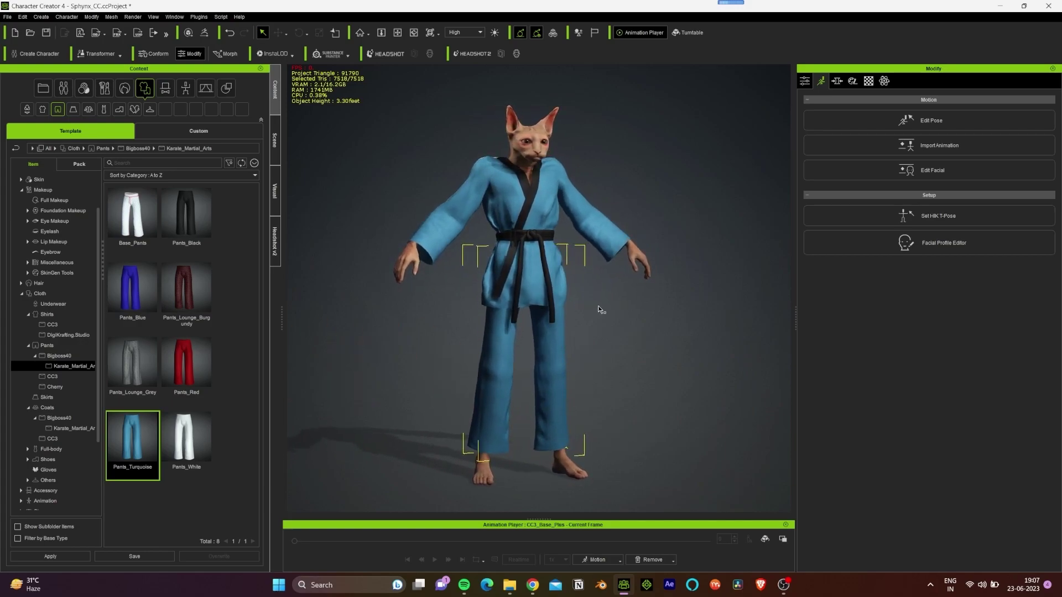
click(645, 319)
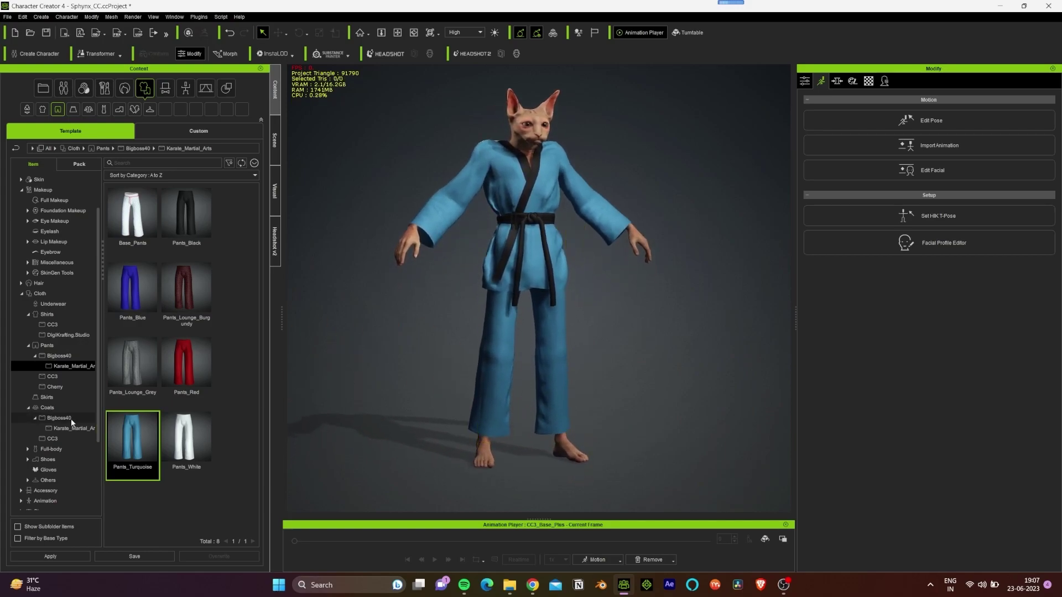
Apply the Tribe_Warrior full makeup preset as red and blue face paint.
click(105, 87)
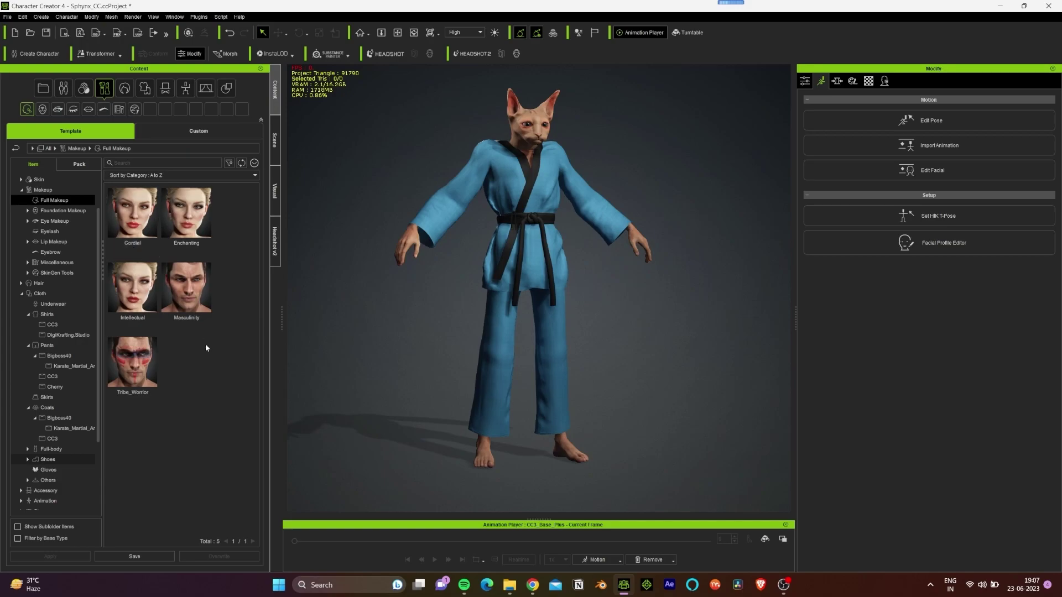
scroll(578, 250, up, 3)
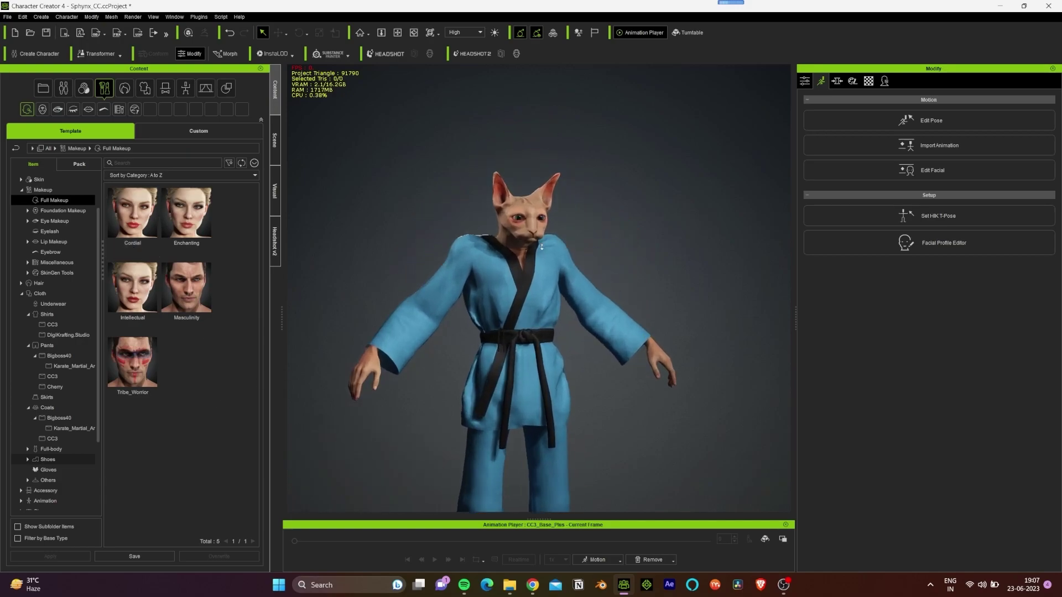
scroll(564, 249, up, 3)
scroll(547, 248, up, 3)
scroll(542, 248, up, 3)
drag(525, 186, 527, 342)
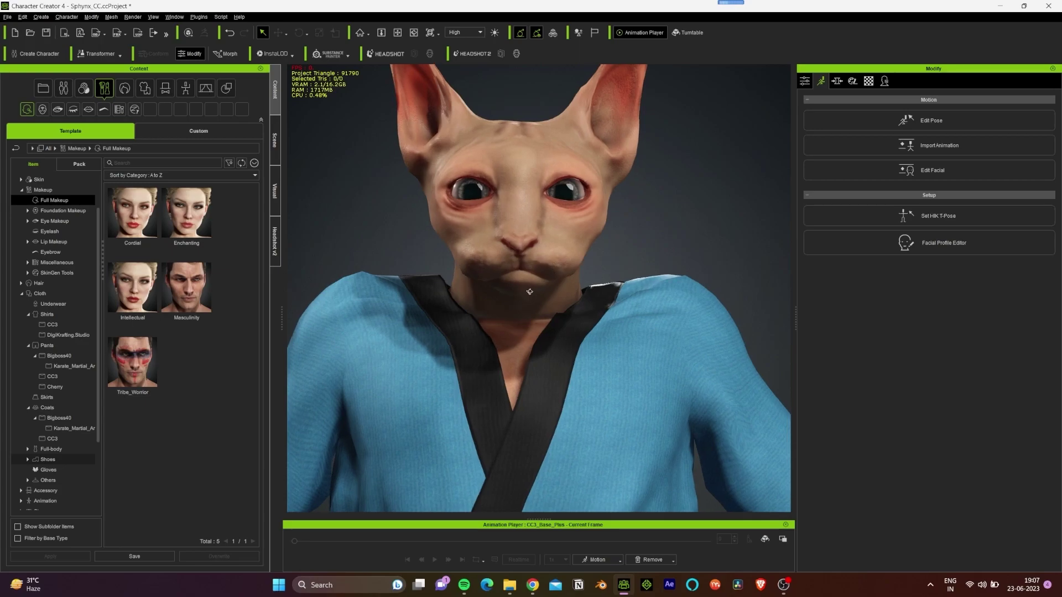
mouse_move(556, 219)
alt+mouse_down()
mouse_move(390, 288)
mouse_move(432, 355)
alt+mouse_up()
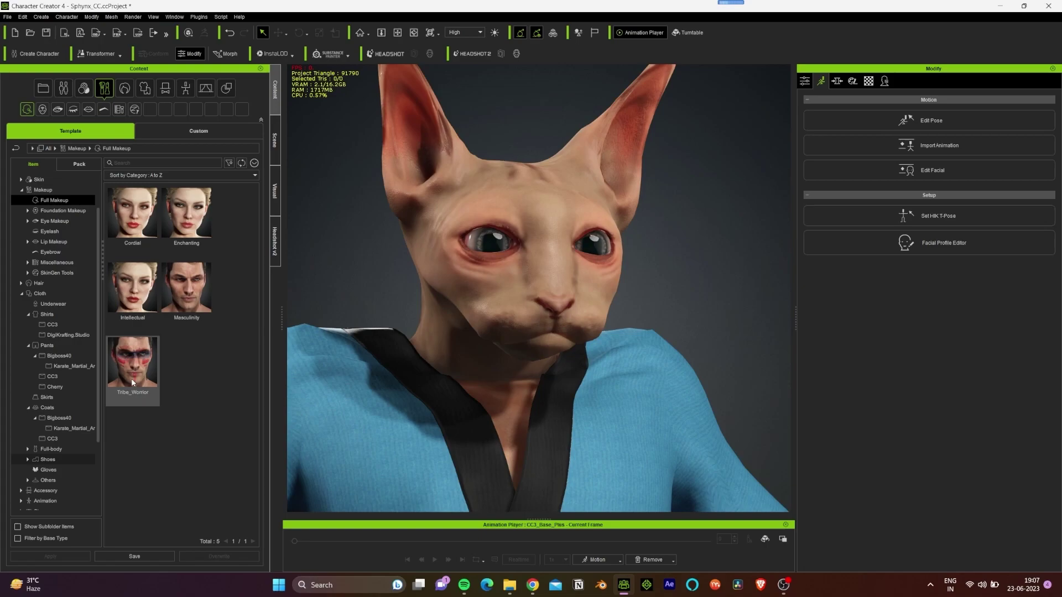
double_click(133, 365)
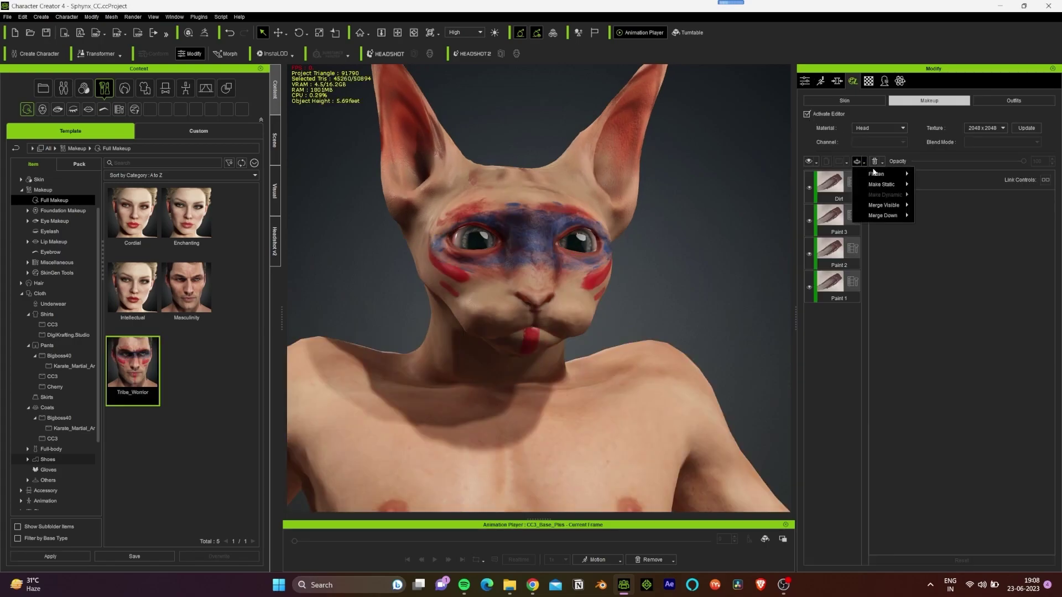
mouse_move(883, 217)
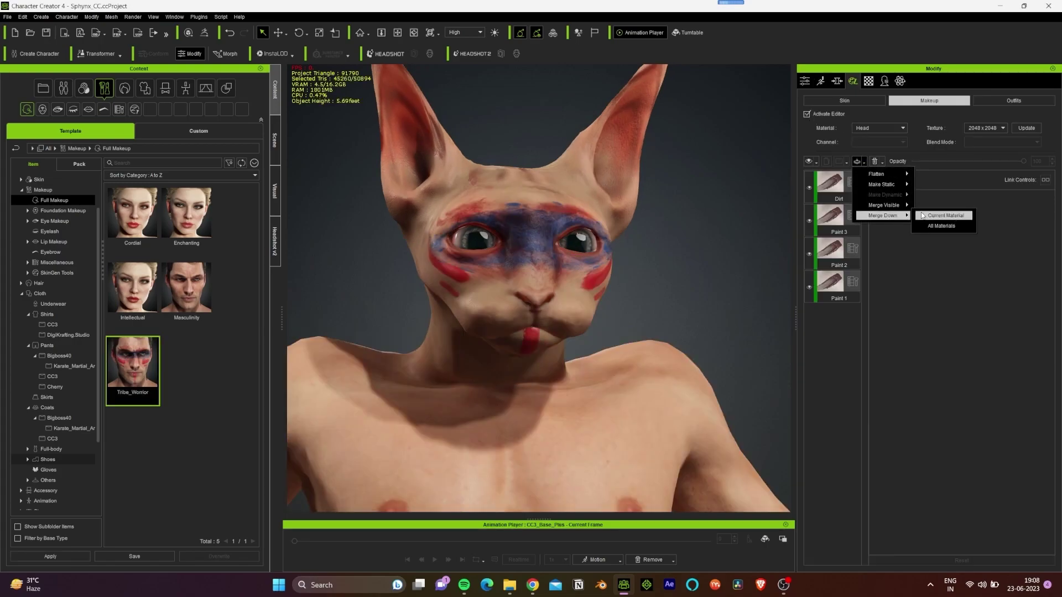
Merge the makeup down into the current material, then list the 01_Male acting animations.
click(943, 185)
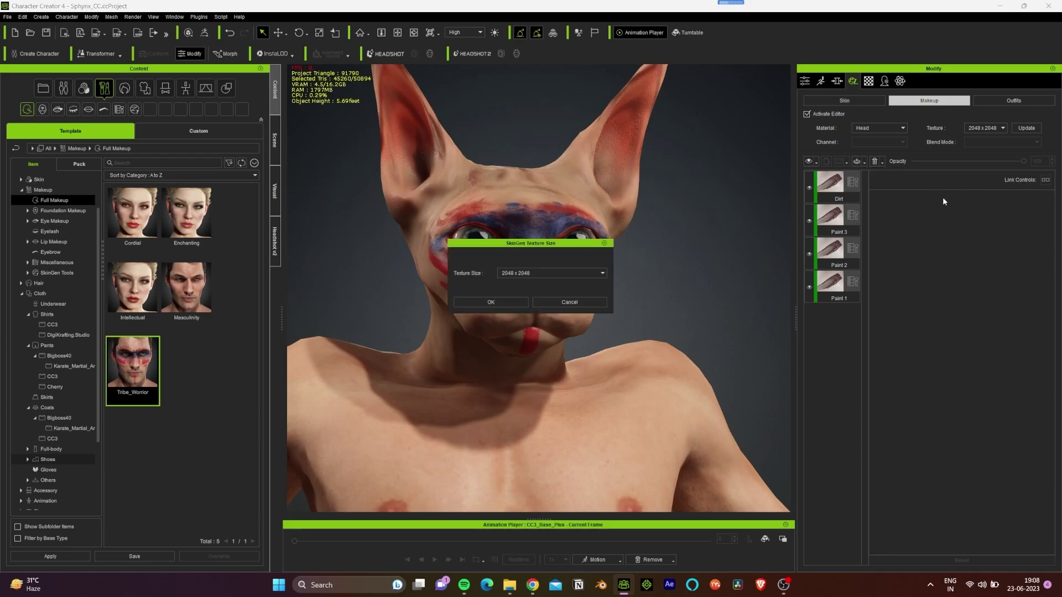
click(524, 295)
click(490, 302)
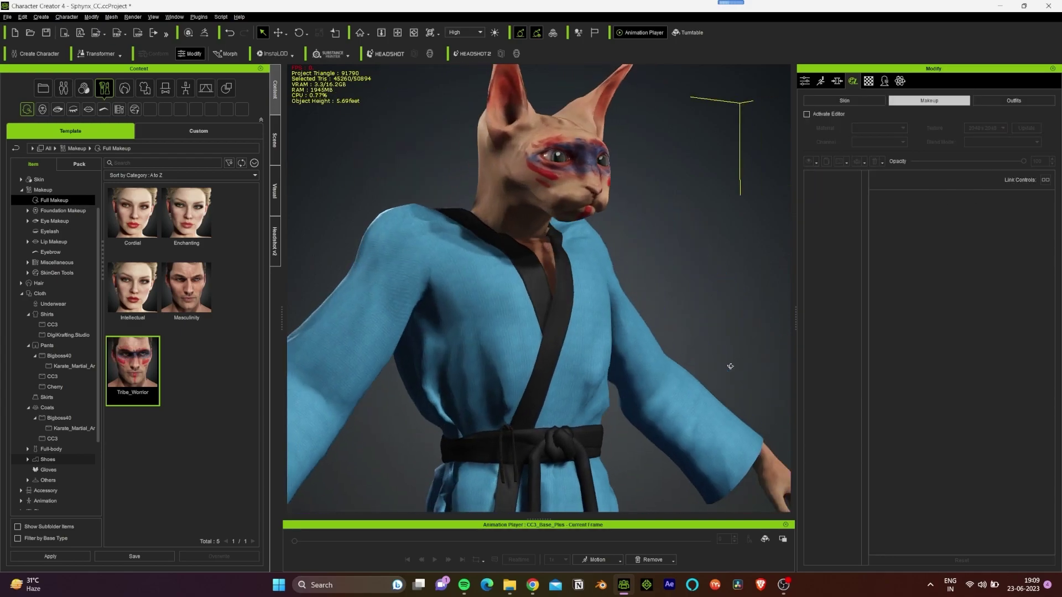
double_click(142, 224)
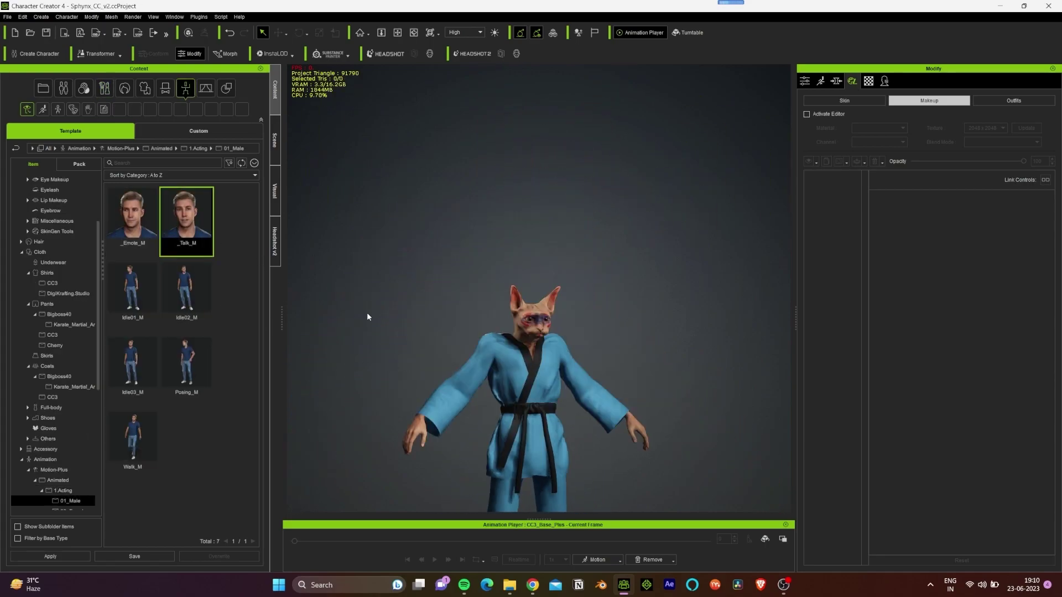
Drop the animation onto the cat and play the walk, viewing it from the front.
drag(187, 217, 549, 389)
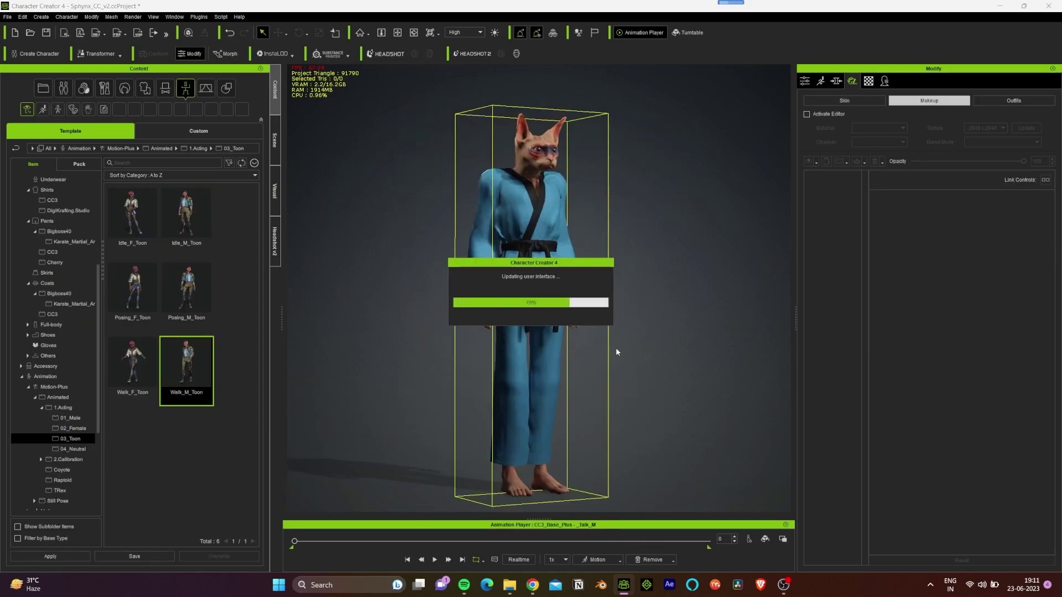
middle_drag(615, 353, 551, 343)
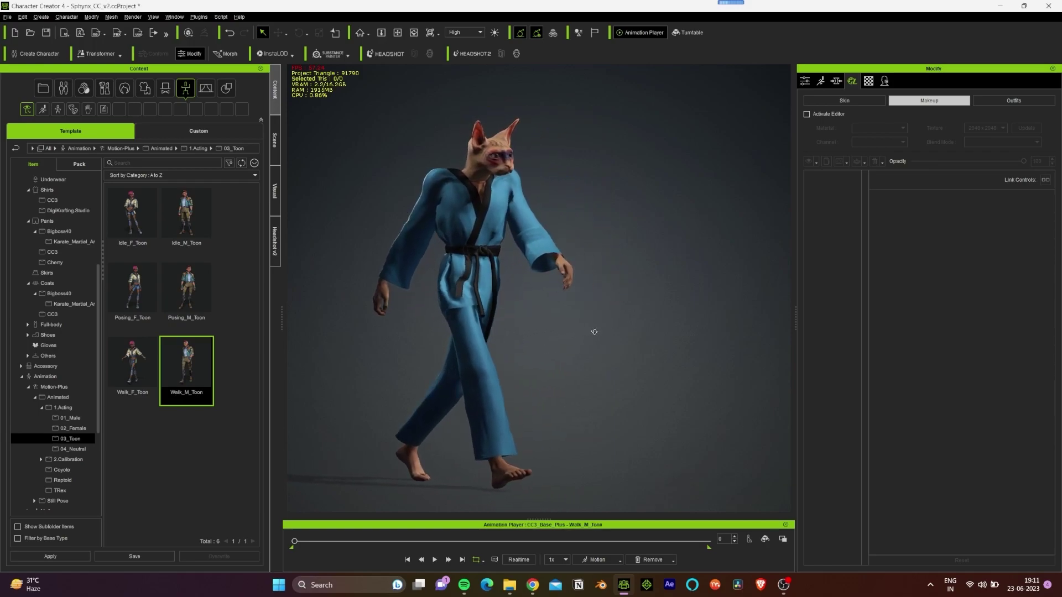
click(434, 561)
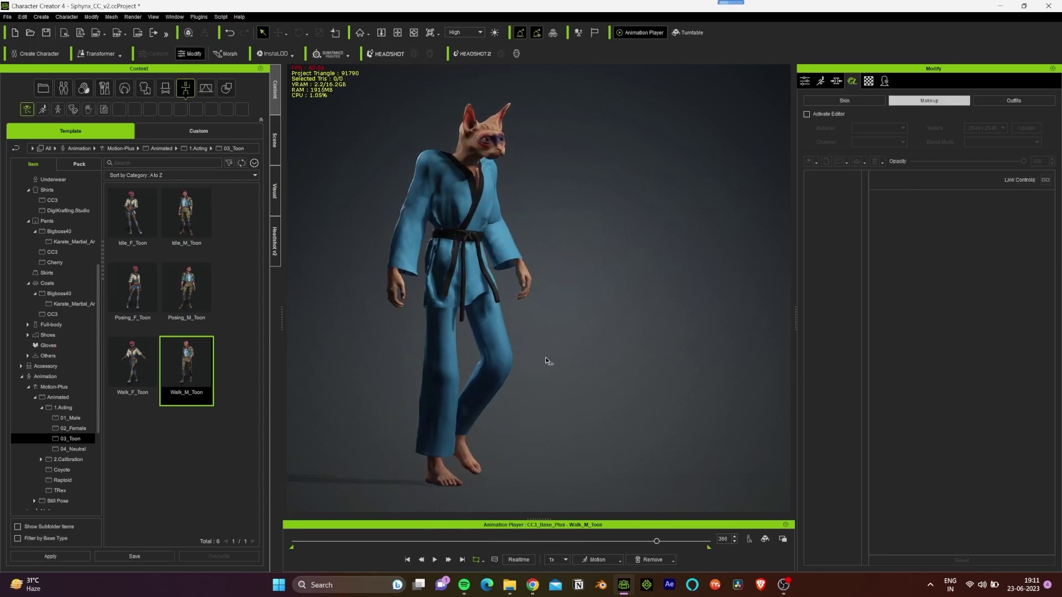
drag(545, 360, 474, 360)
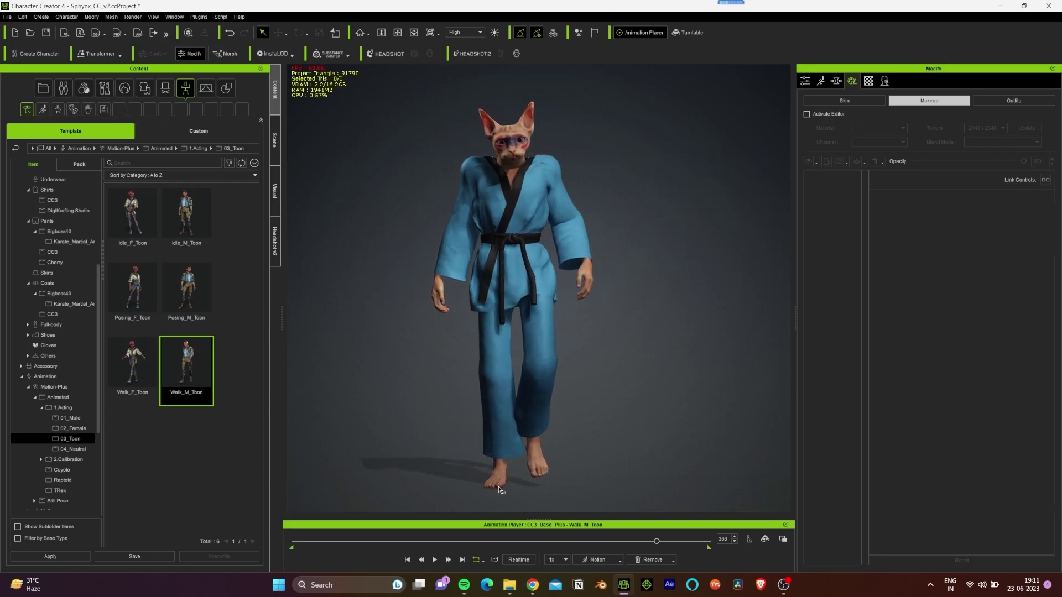
click(438, 561)
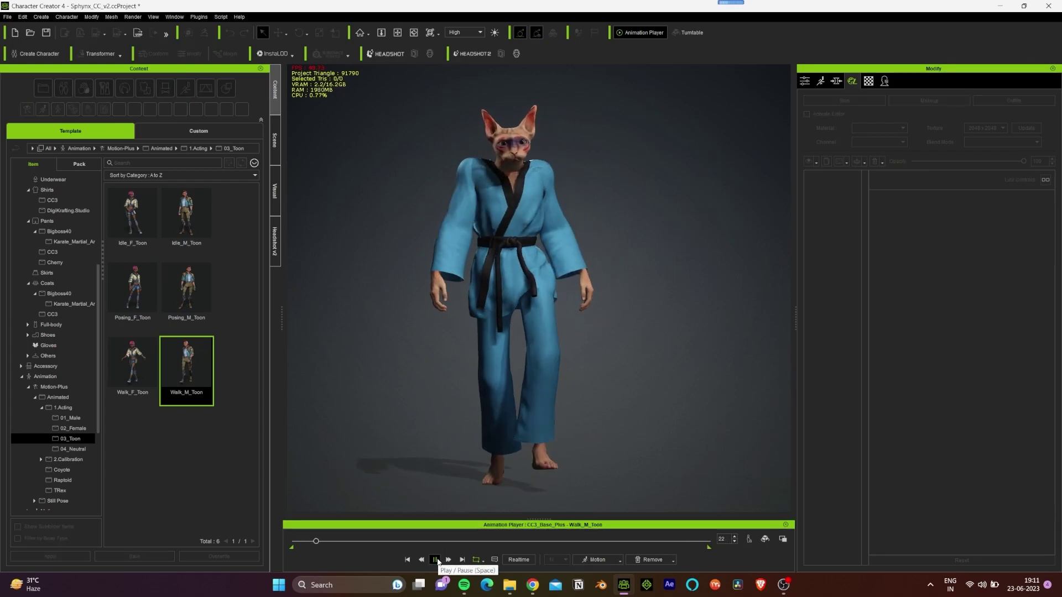